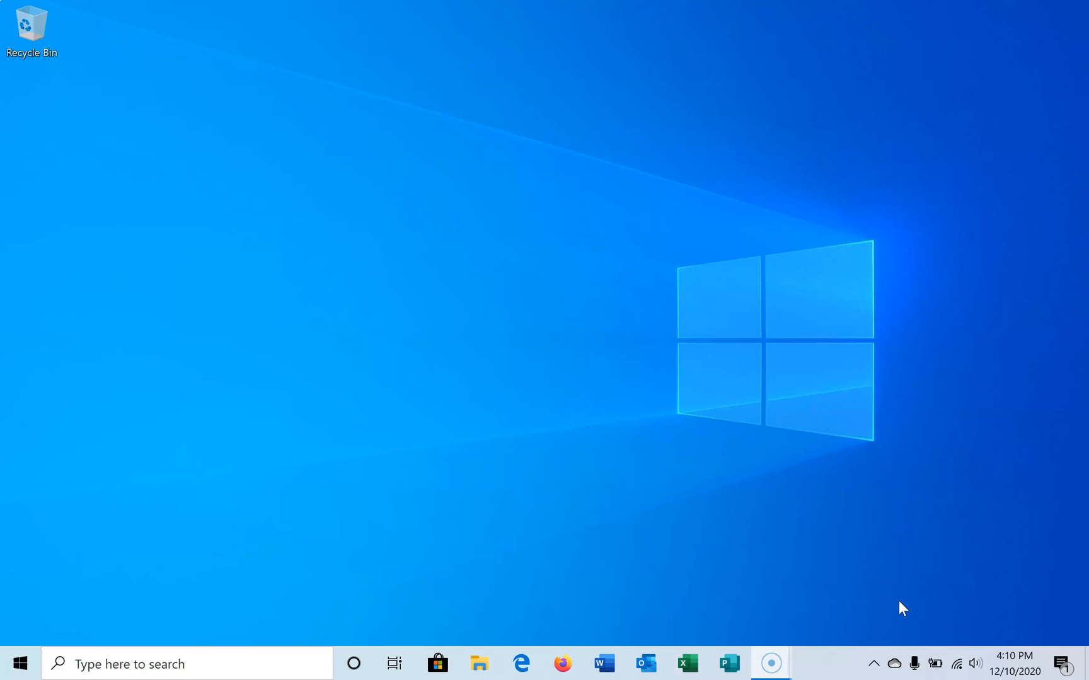
Step: Open the list of network adapters from the Network & Internet settings
{"action": "mouse_move", "coordinate": [955, 666]}
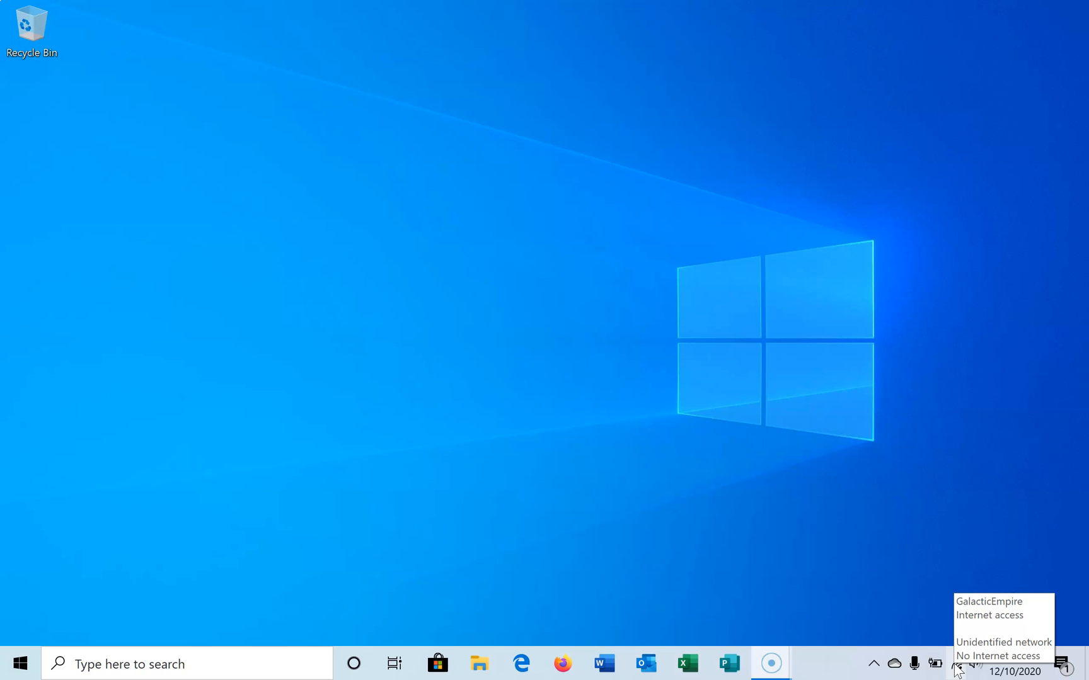
{"action": "left_click", "coordinate": [956, 666]}
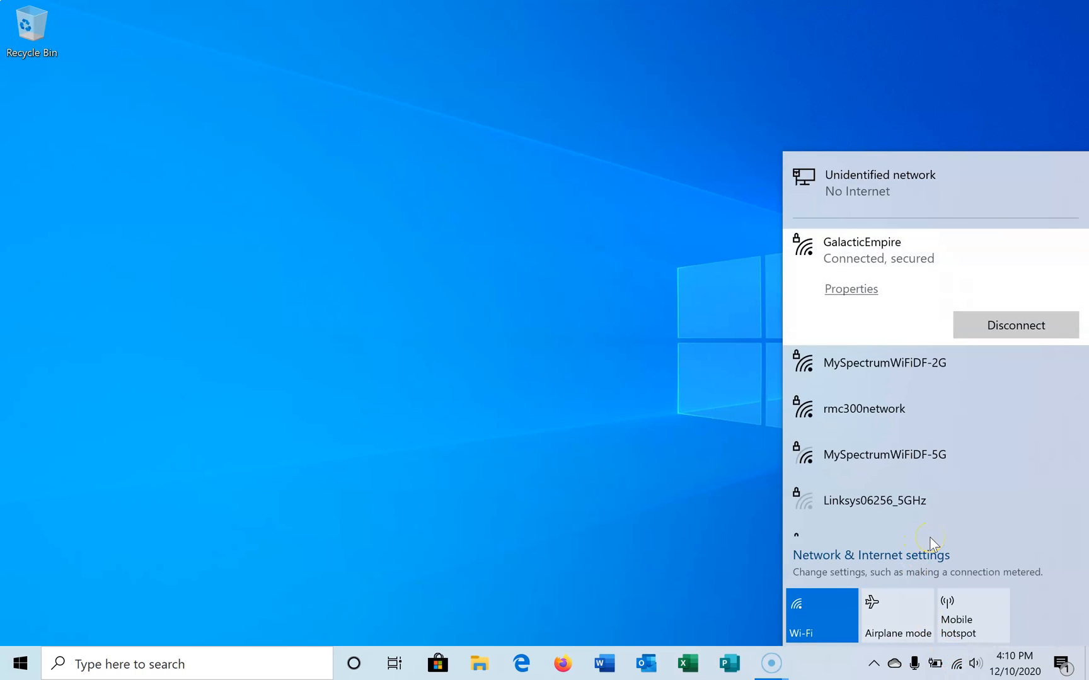
{"action": "left_click", "coordinate": [894, 561]}
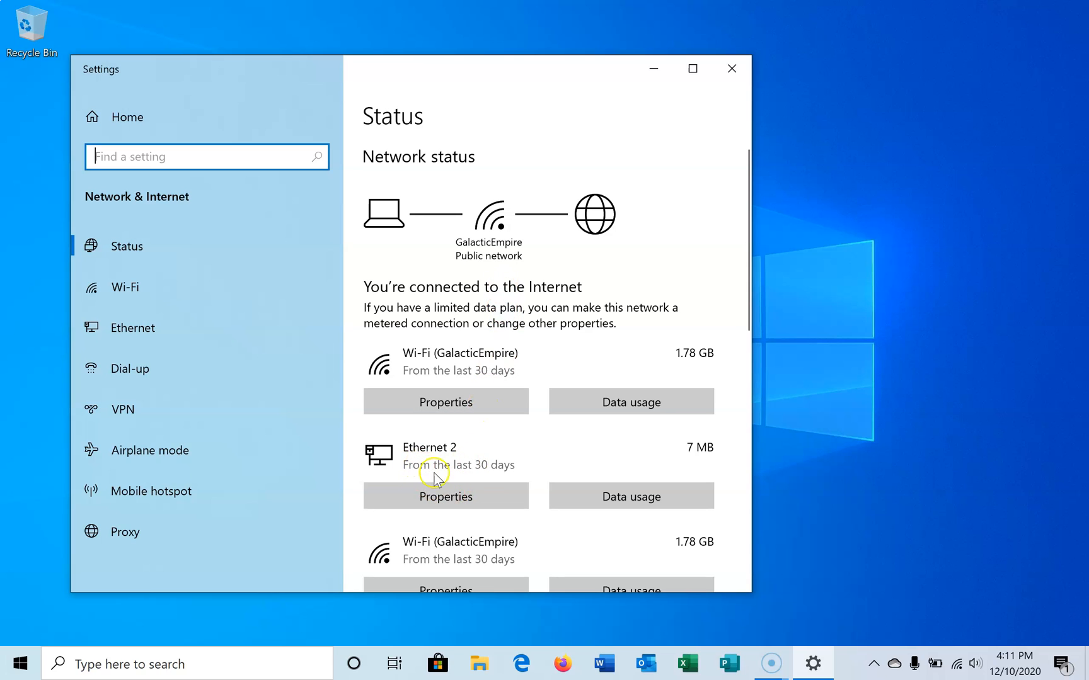
{"action": "scroll", "coordinate": [502, 448], "scroll_direction": "down", "scroll_amount": 3}
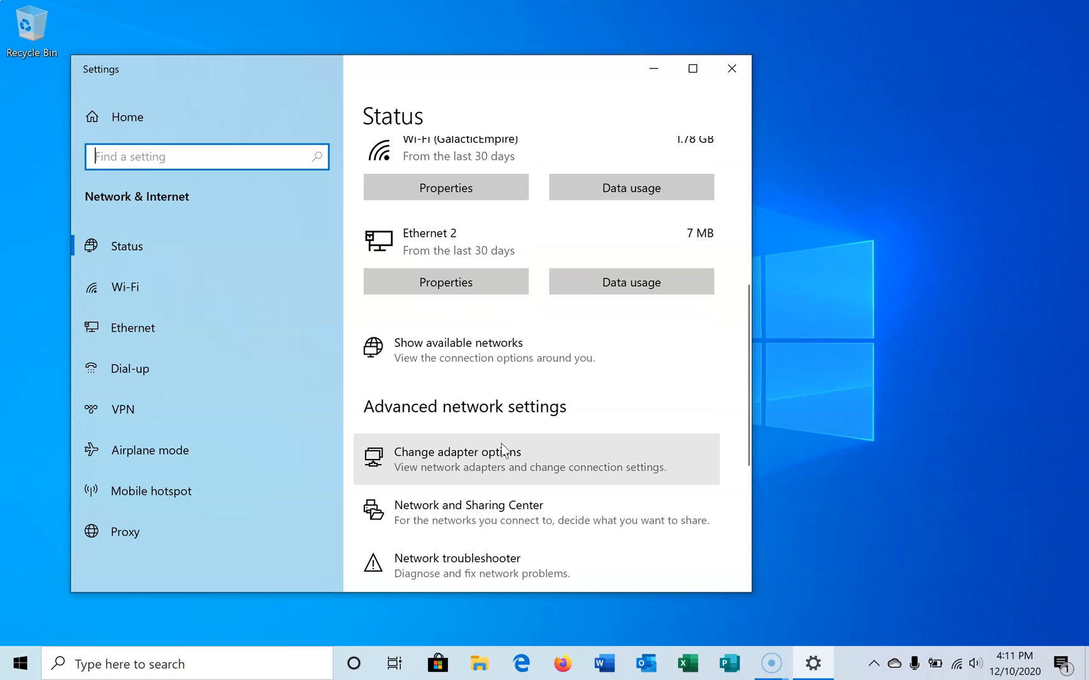
{"action": "left_click", "coordinate": [432, 457]}
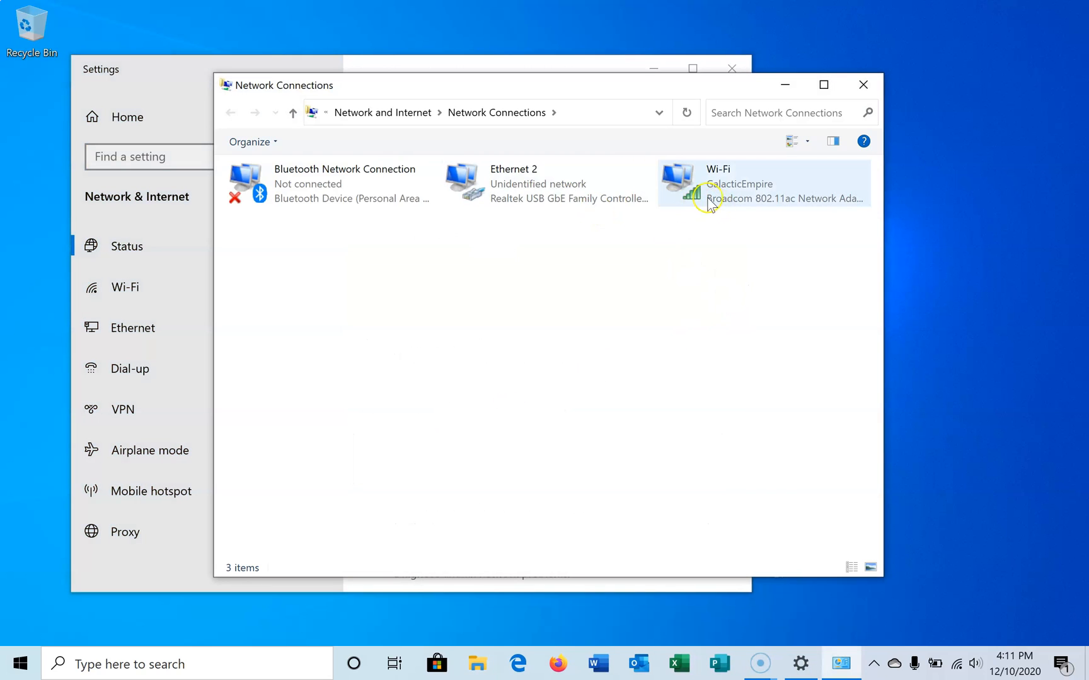
Step: Open the Internet Protocol Version 4 (TCP/IPv4) properties of the Ethernet 2 adapter
{"action": "double_click", "coordinate": [512, 177]}
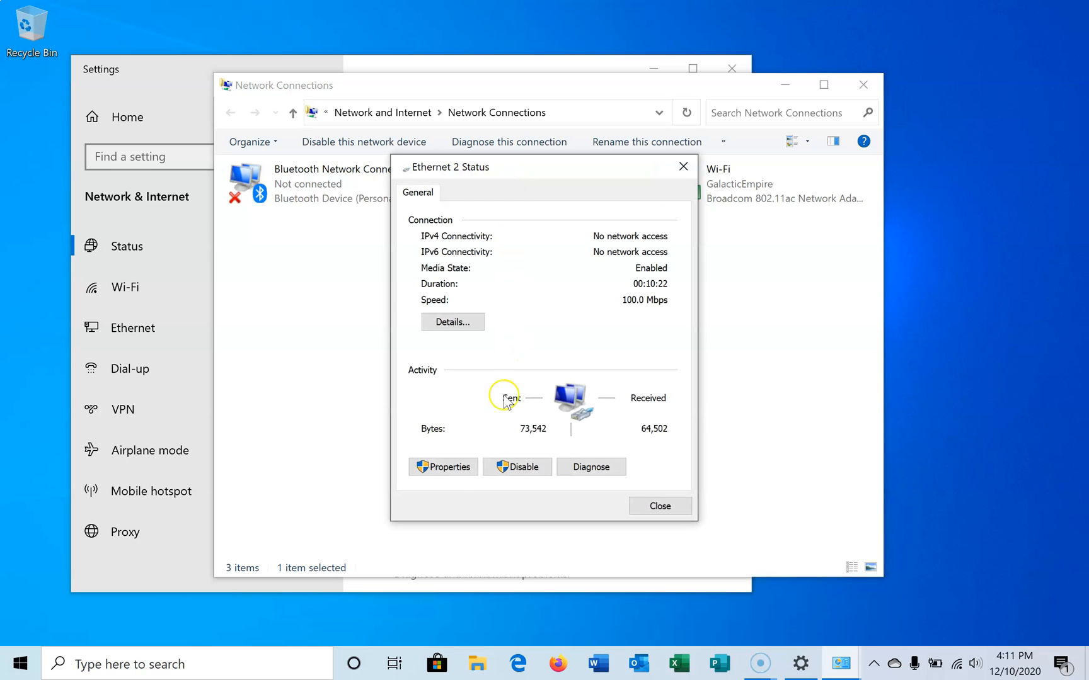
{"action": "left_click", "coordinate": [444, 467]}
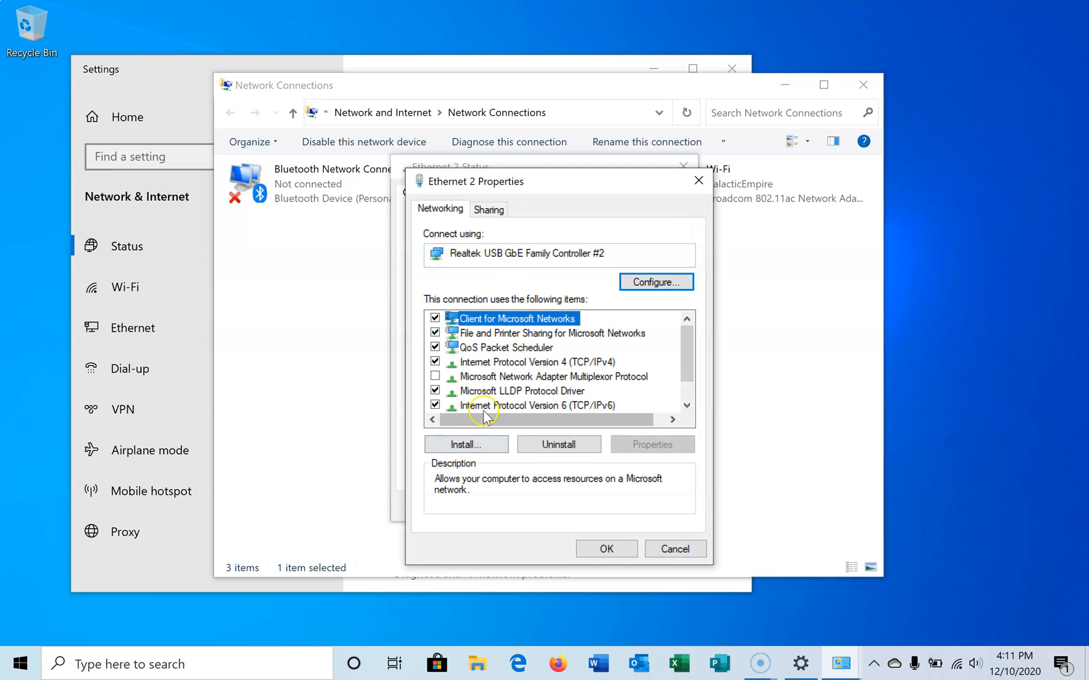
{"action": "double_click", "coordinate": [482, 363]}
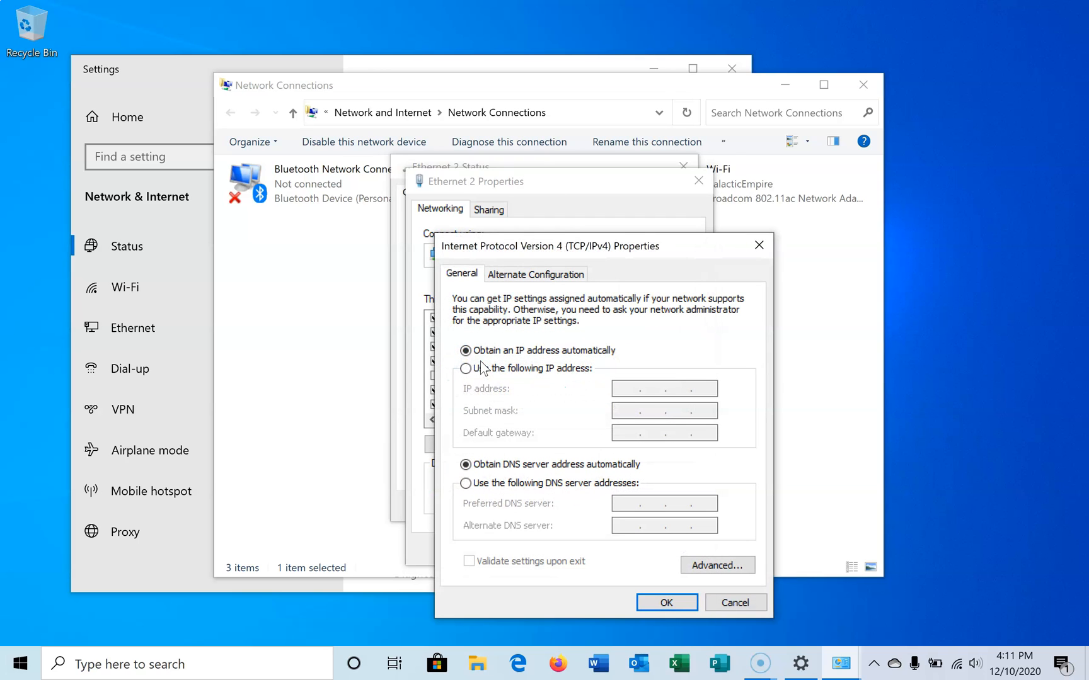
Step: Assign Ethernet 2 the static IP address 192.168.5.160 with subnet mask 255.255.255.0, then save and close its dialogs
{"action": "left_click", "coordinate": [518, 371]}
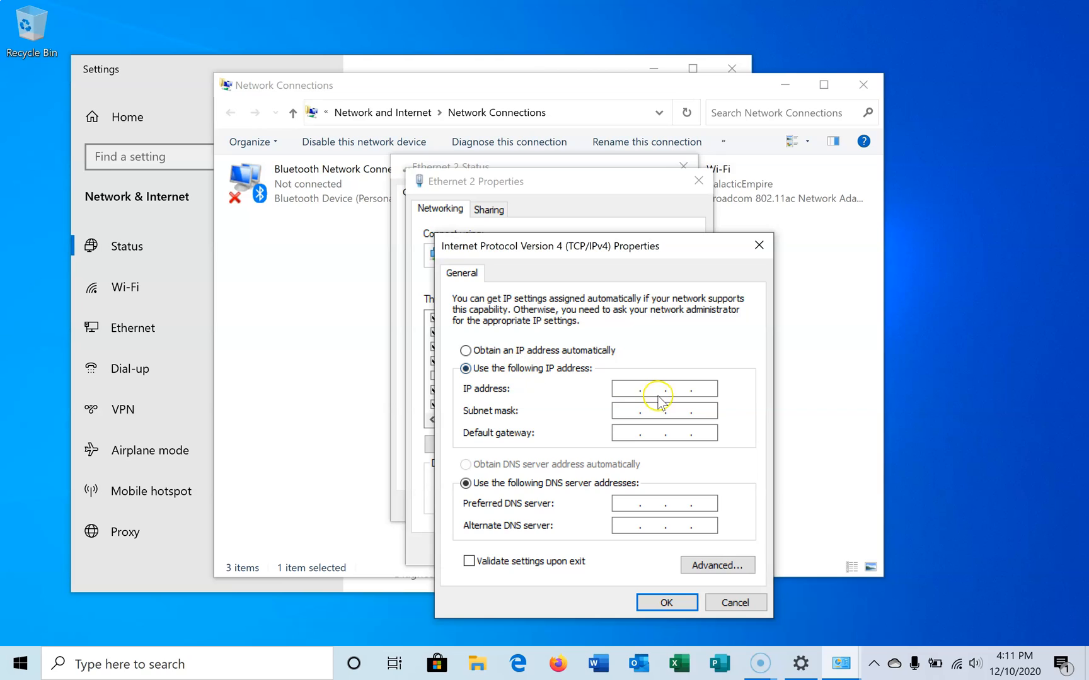
{"action": "left_click", "coordinate": [624, 389]}
{"action": "type", "text": "192 . 168 . 5 . 160"}
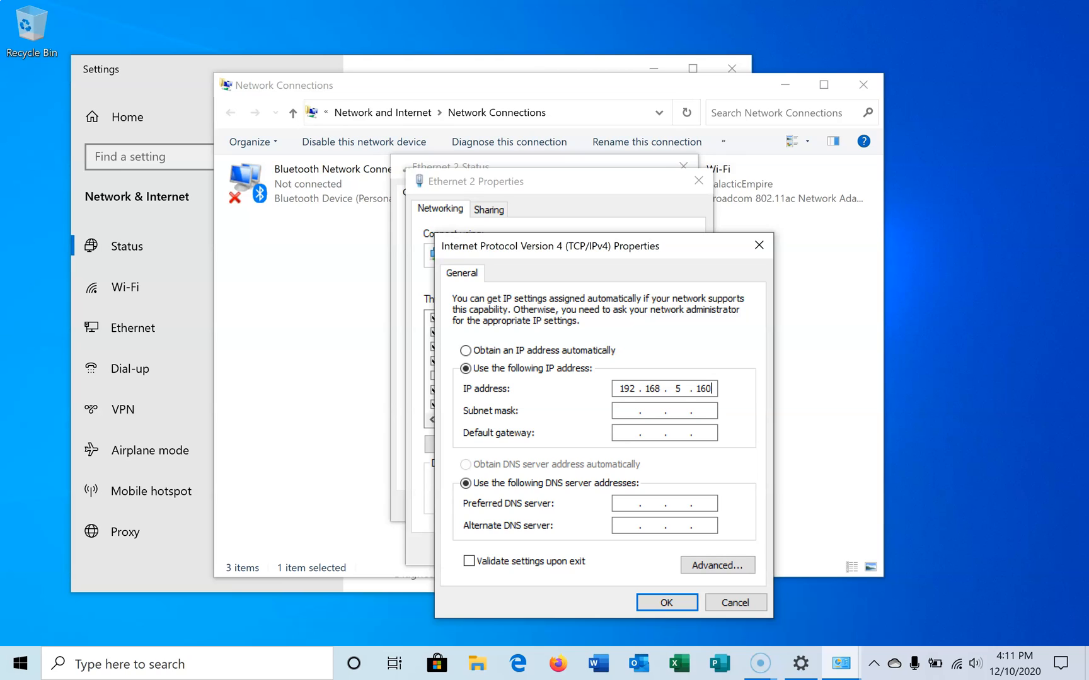
{"action": "left_click", "coordinate": [630, 411]}
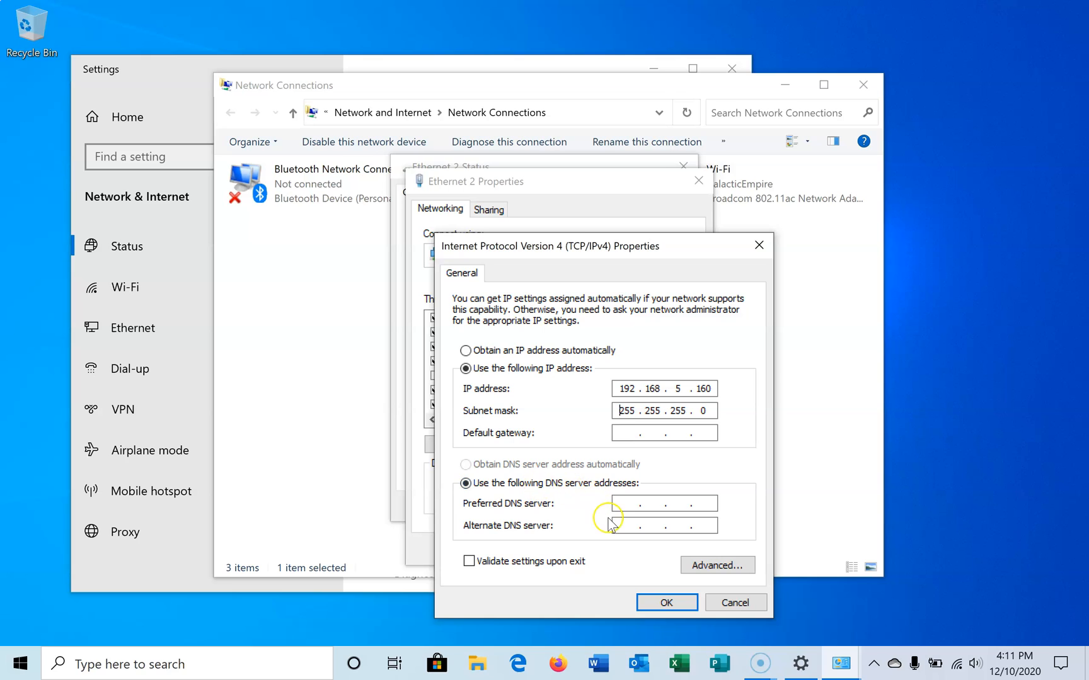
{"action": "left_click", "coordinate": [656, 603]}
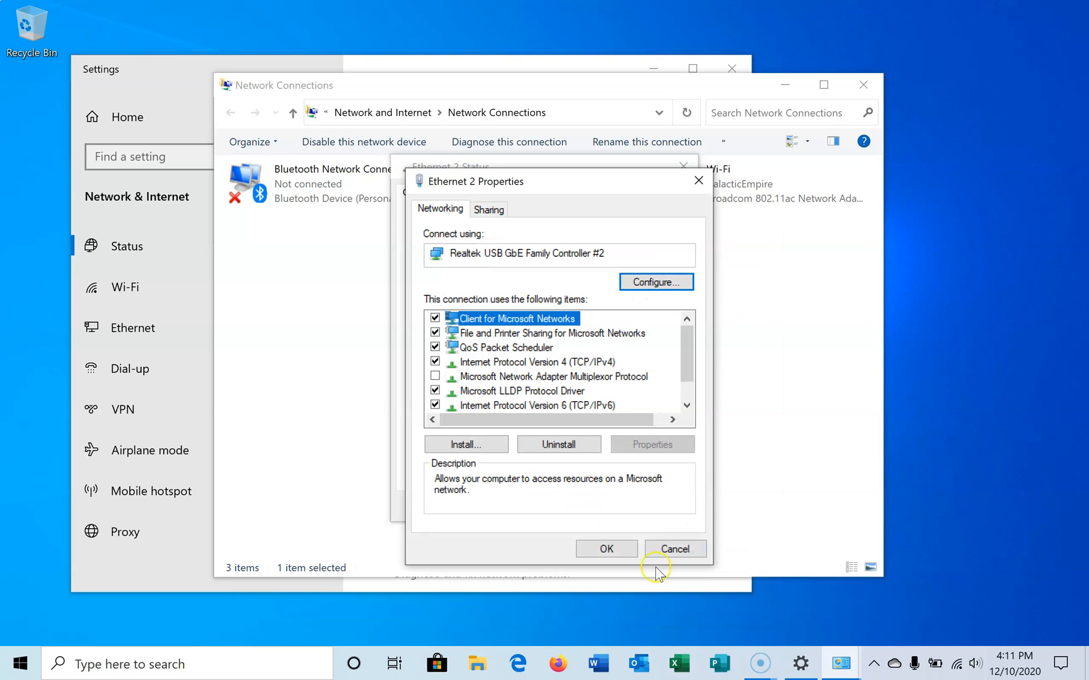
{"action": "left_click", "coordinate": [599, 550]}
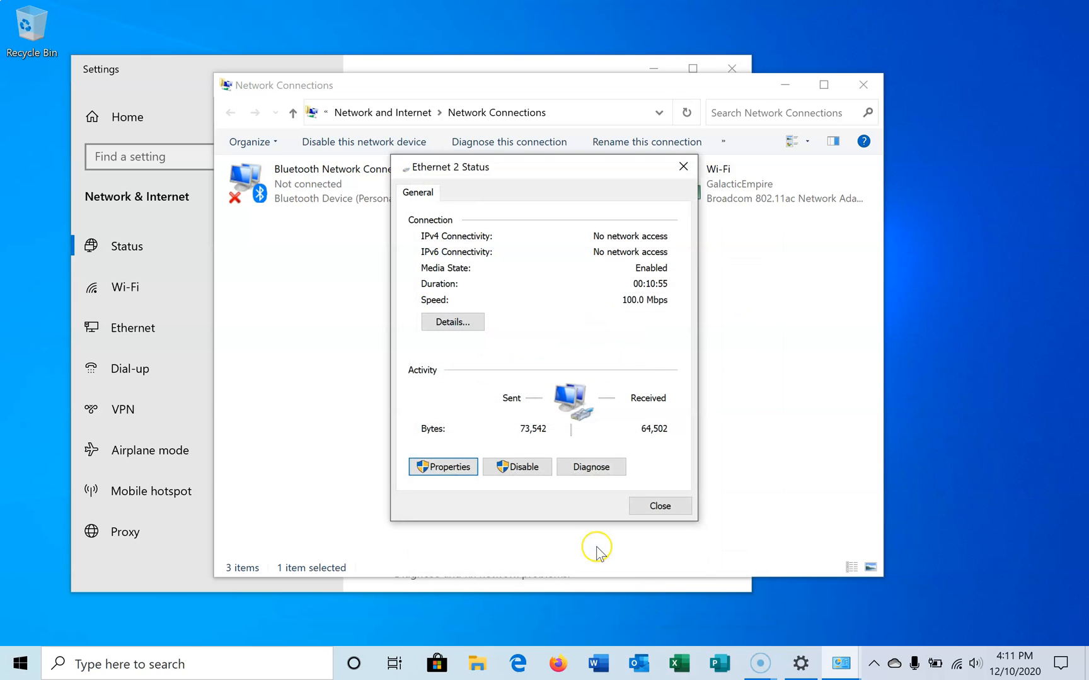
{"action": "left_click", "coordinate": [669, 507]}
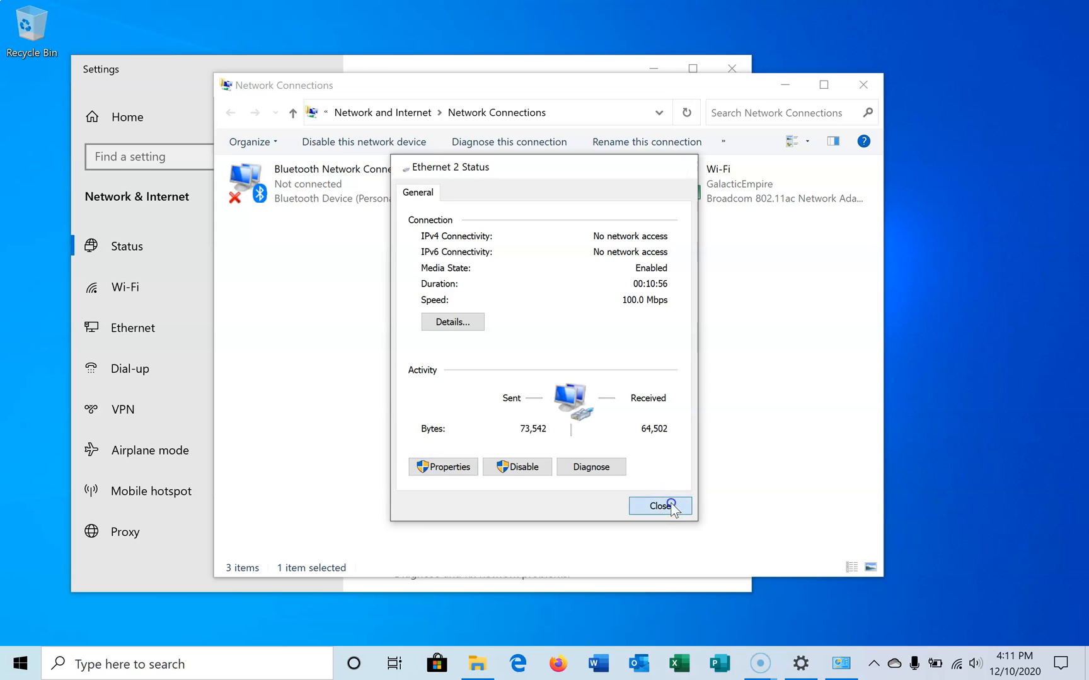
Step: Close the Settings window and minimize Network Connections to clear the desktop
{"action": "left_click_drag", "start_coordinate": [627, 90], "coordinate": [662, 144]}
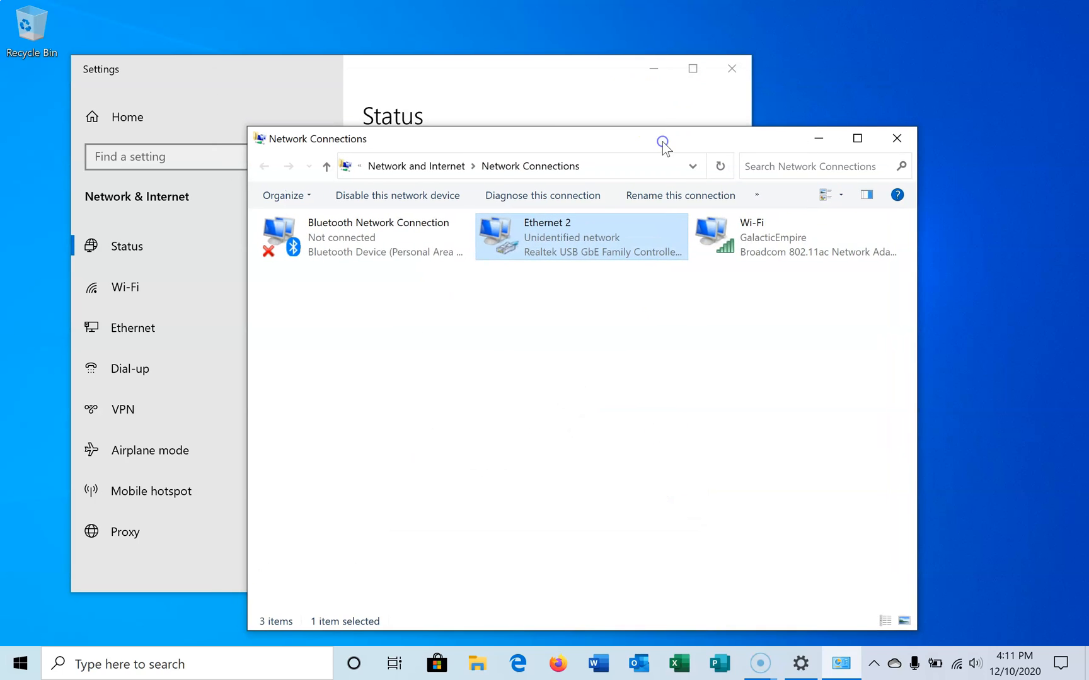
{"action": "left_click", "coordinate": [734, 69]}
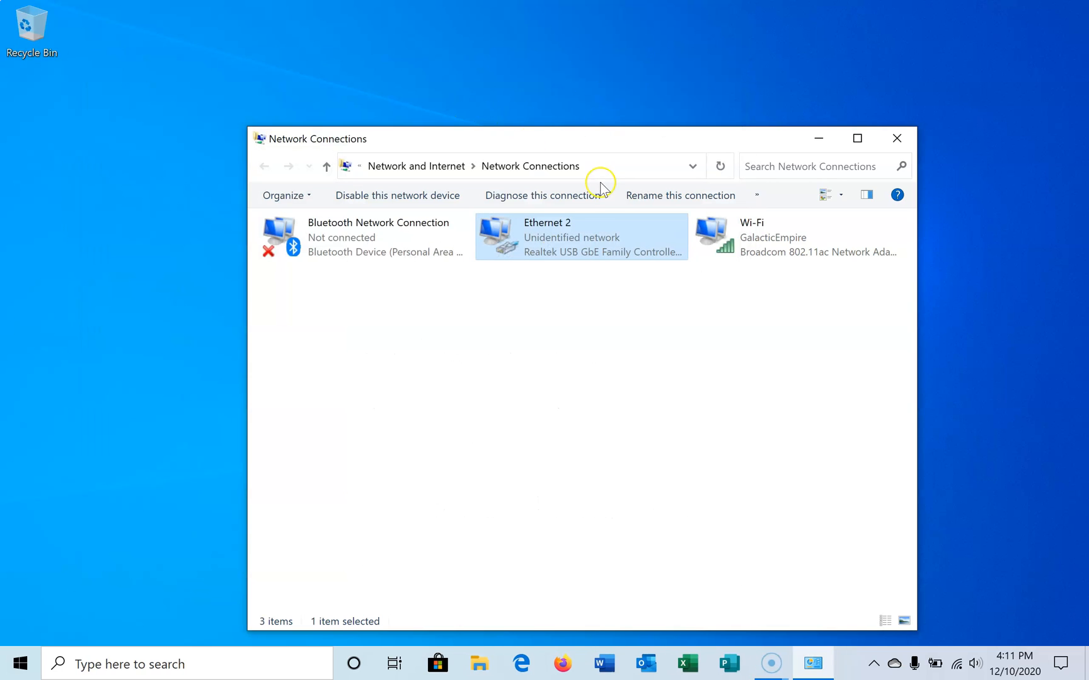
{"action": "left_click", "coordinate": [819, 138]}
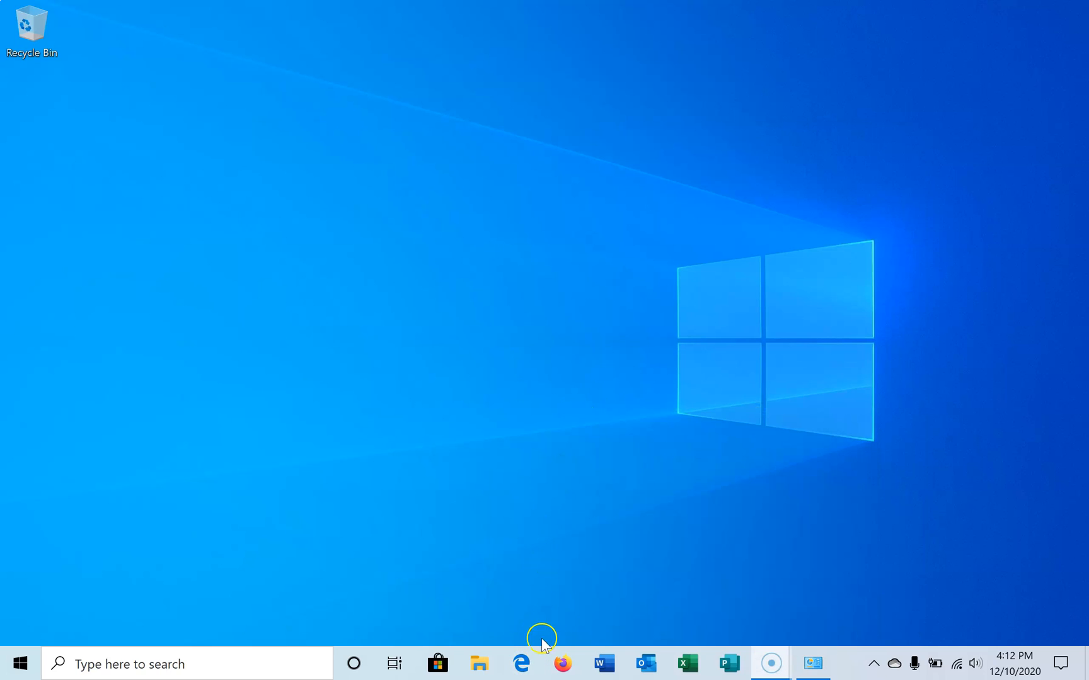
Step: Switch to Microsoft Edge and load the camera's web interface at 192.168.5.163
{"action": "left_click", "coordinate": [521, 665]}
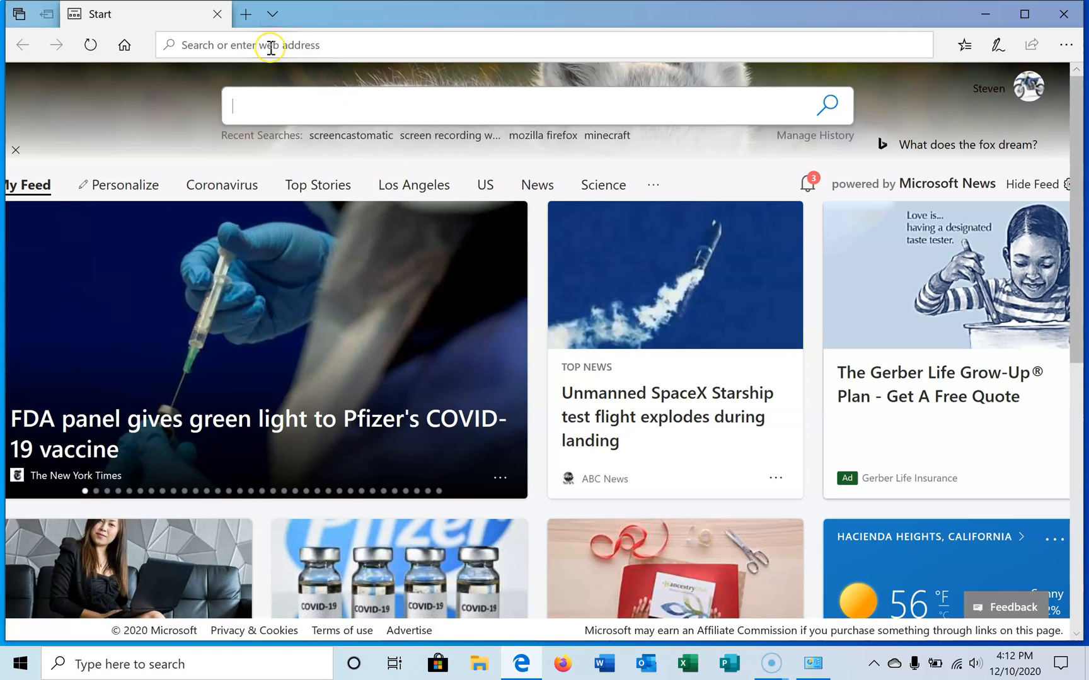
{"action": "type", "text": "192.16"}
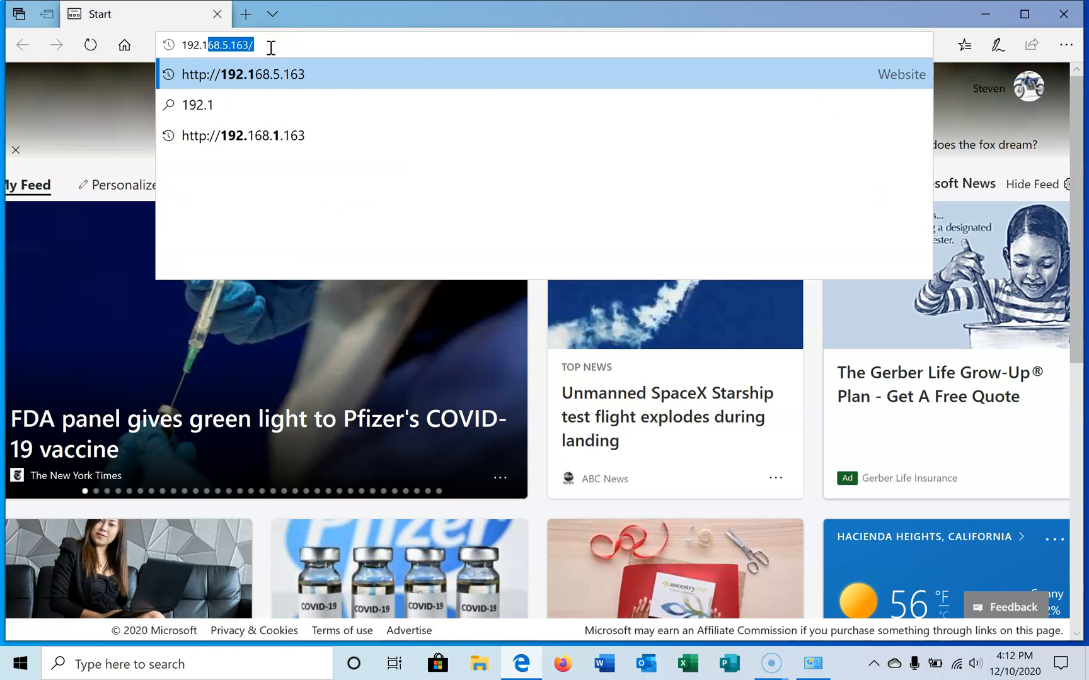
{"action": "type", "text": "8.5"}
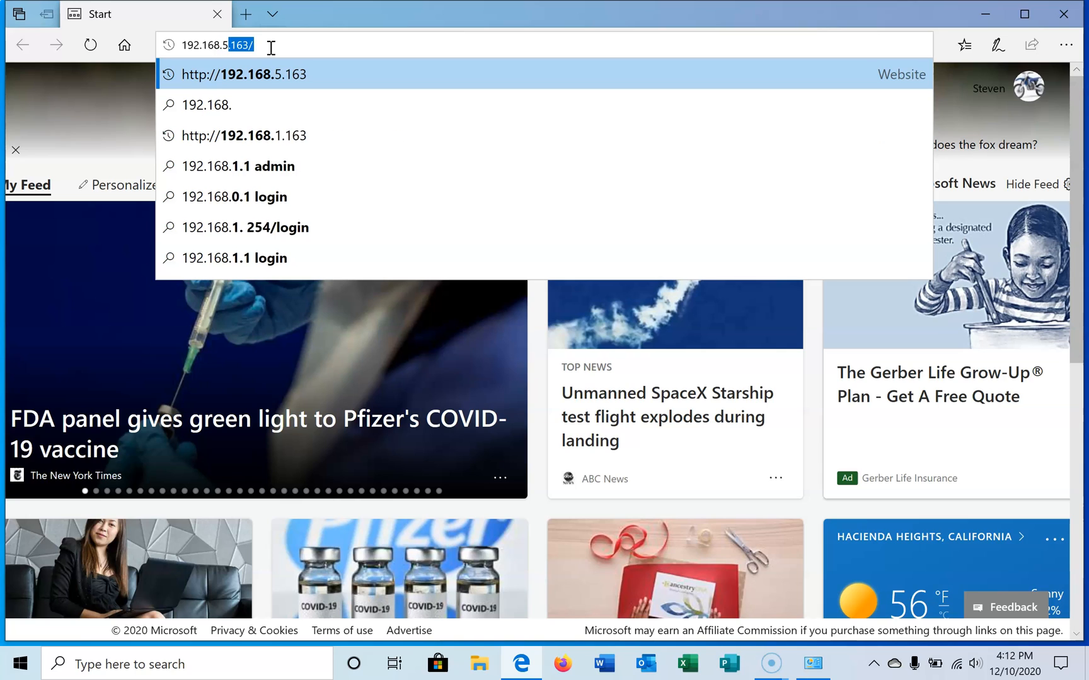
{"action": "type", "text": ".163"}
{"action": "key", "text": "Return"}
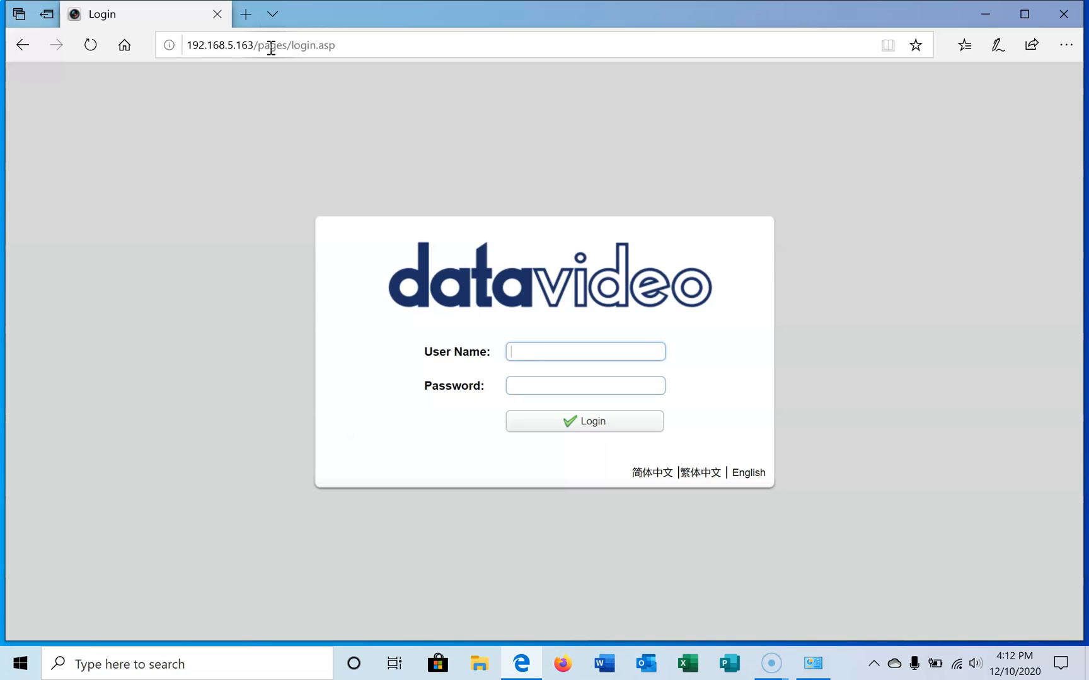
Step: Log in to the camera with user name admin and the account password, and display its firmware update page
{"action": "key", "text": "Tab"}
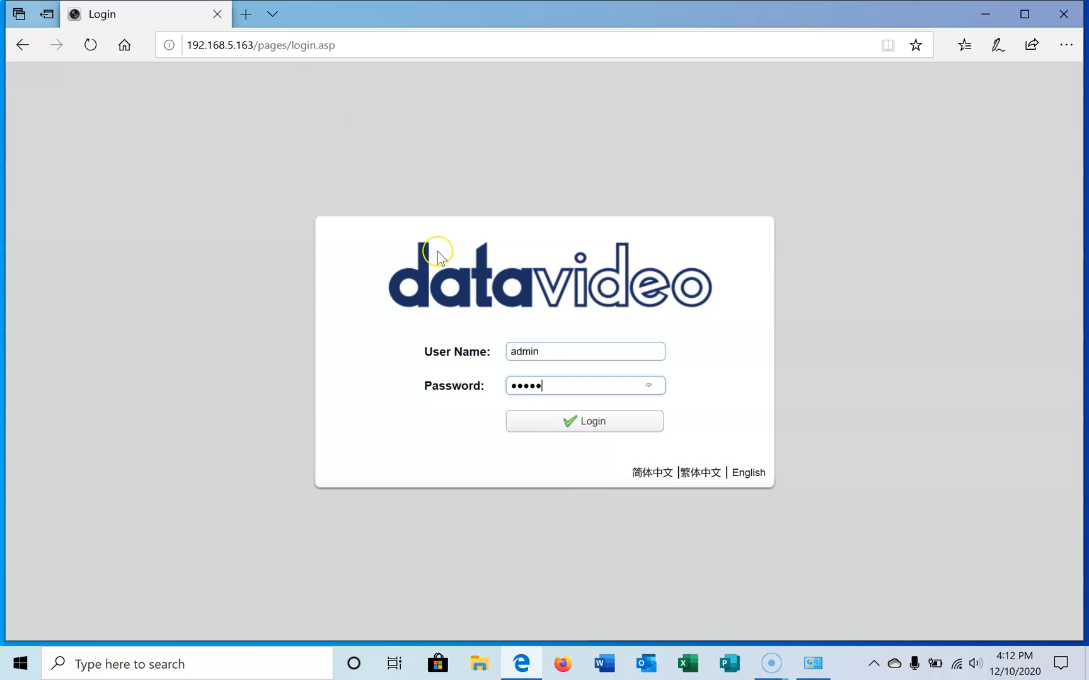
{"action": "left_click", "coordinate": [583, 421]}
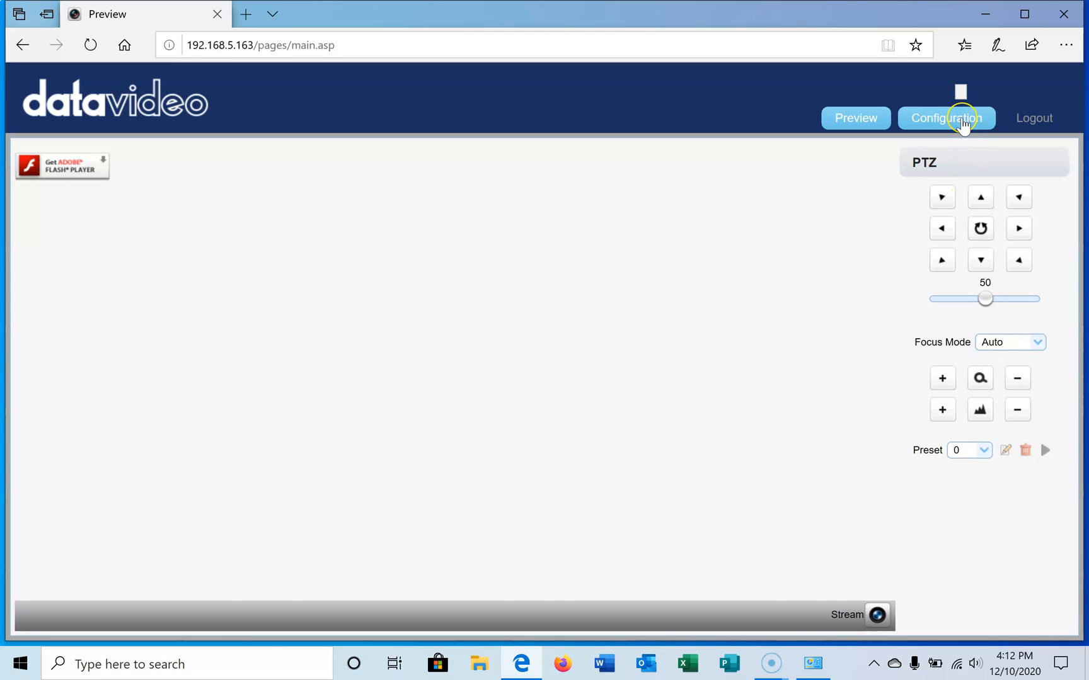
{"action": "left_click", "coordinate": [962, 120]}
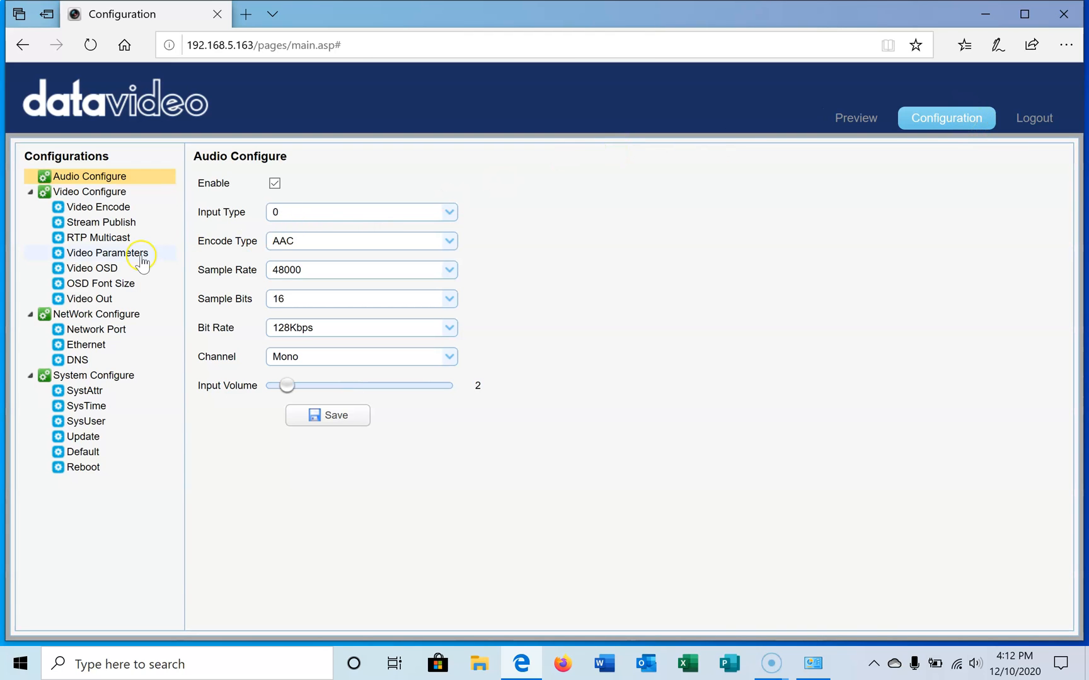
{"action": "left_click", "coordinate": [89, 438]}
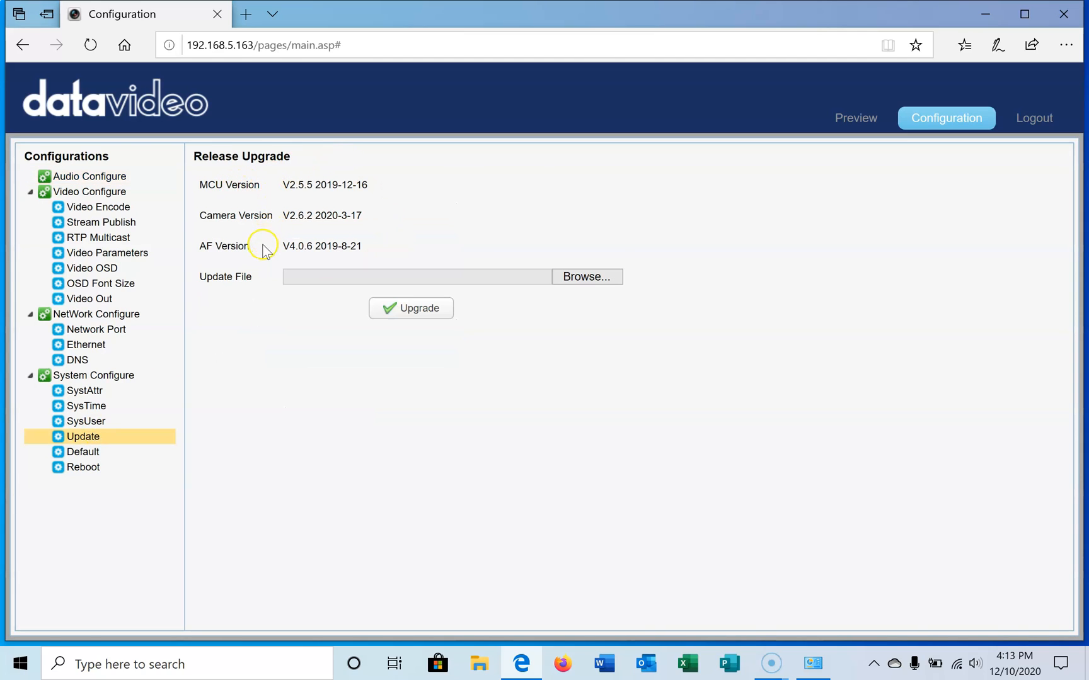
Step: Load datavideo.com in a new browser tab and accept the site's cookies
{"action": "left_click", "coordinate": [245, 14]}
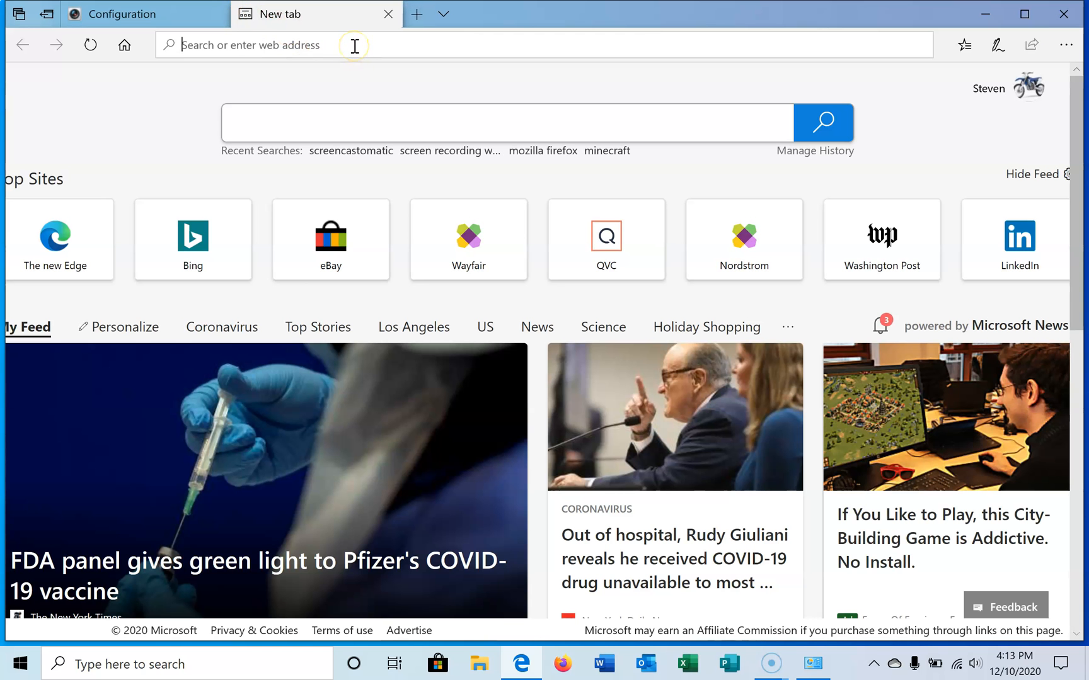
{"action": "type", "text": "datavideo."}
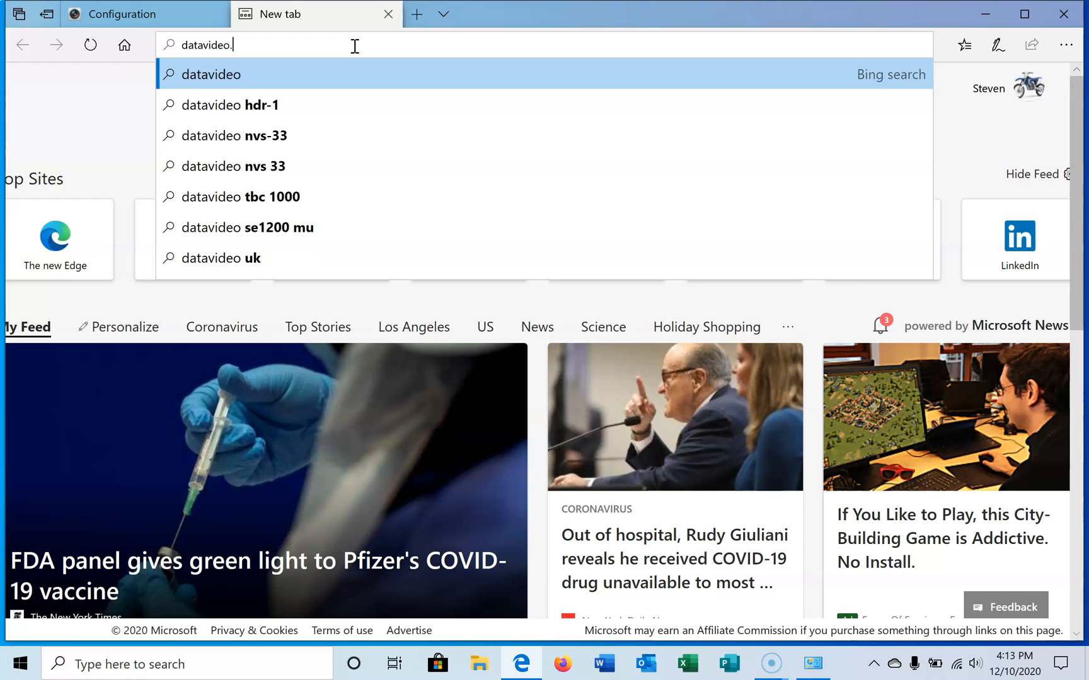
{"action": "type", "text": "com"}
{"action": "key", "text": "Return"}
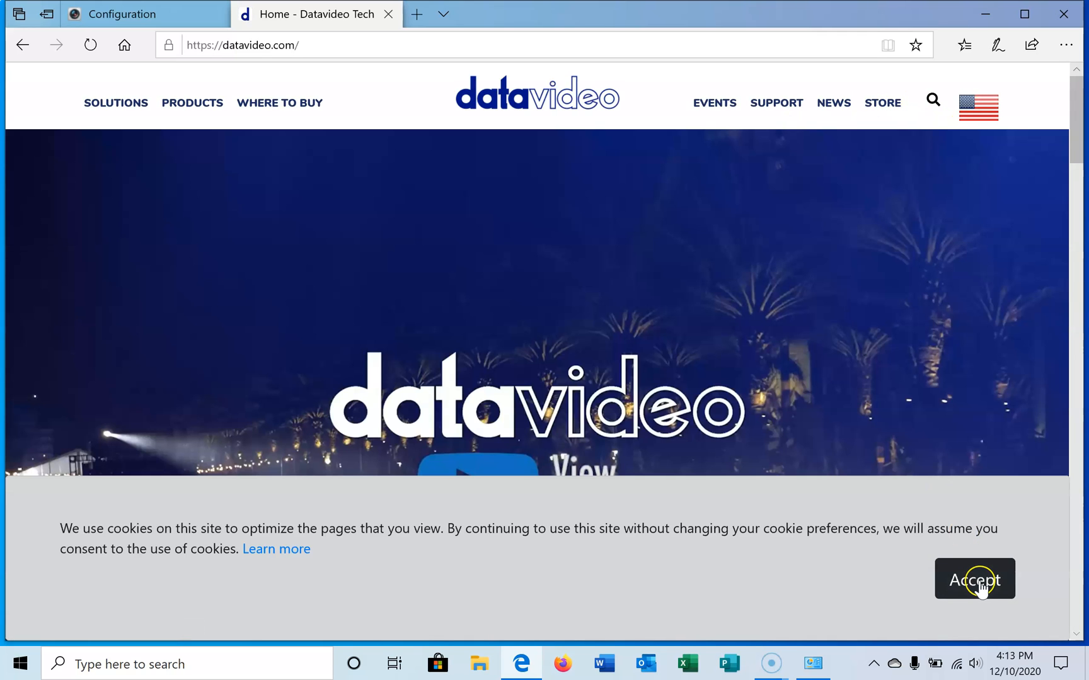
{"action": "left_click", "coordinate": [980, 586]}
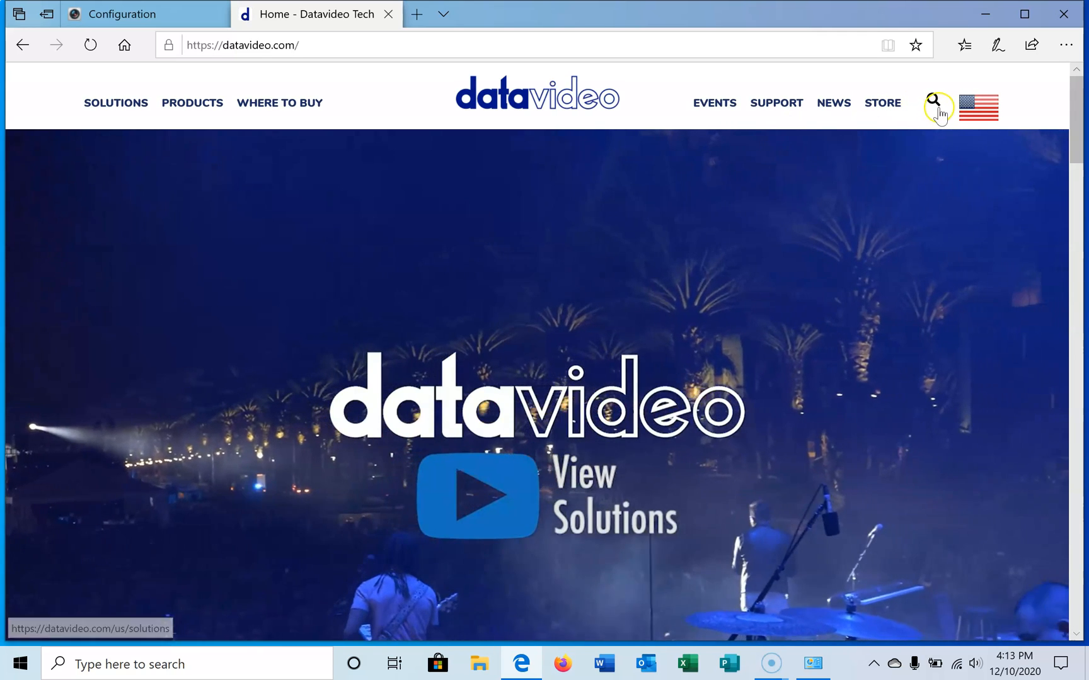
Step: Search the Datavideo site for ptc-140 and open the PTC-140 product page
{"action": "left_click", "coordinate": [933, 101]}
{"action": "left_click", "coordinate": [897, 166]}
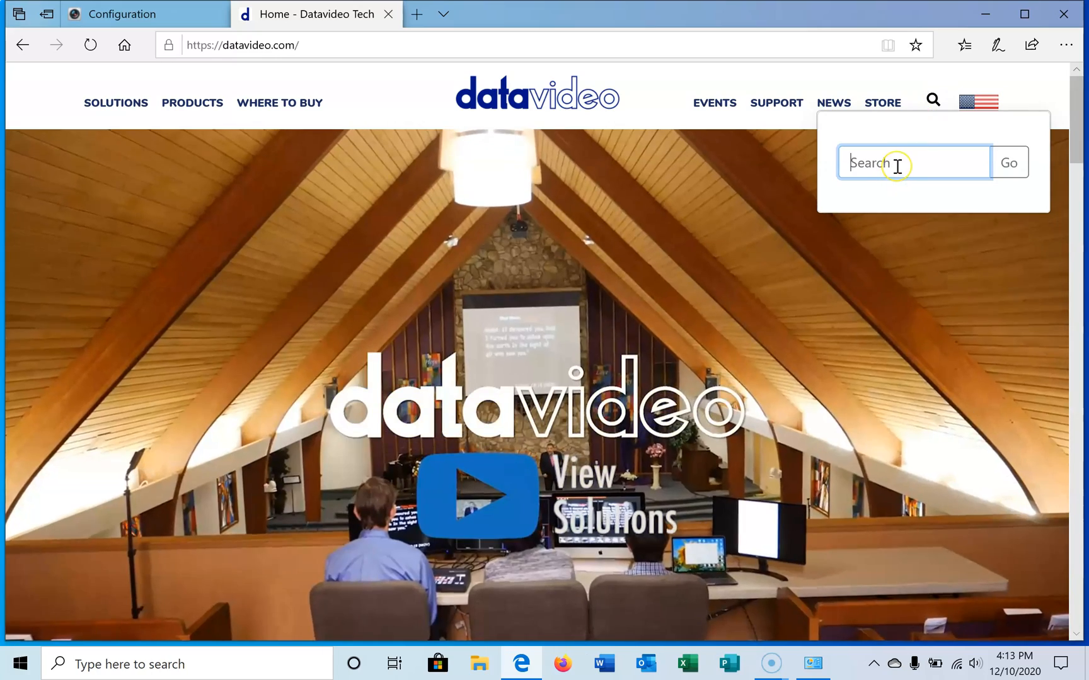
{"action": "type", "text": "ptc"}
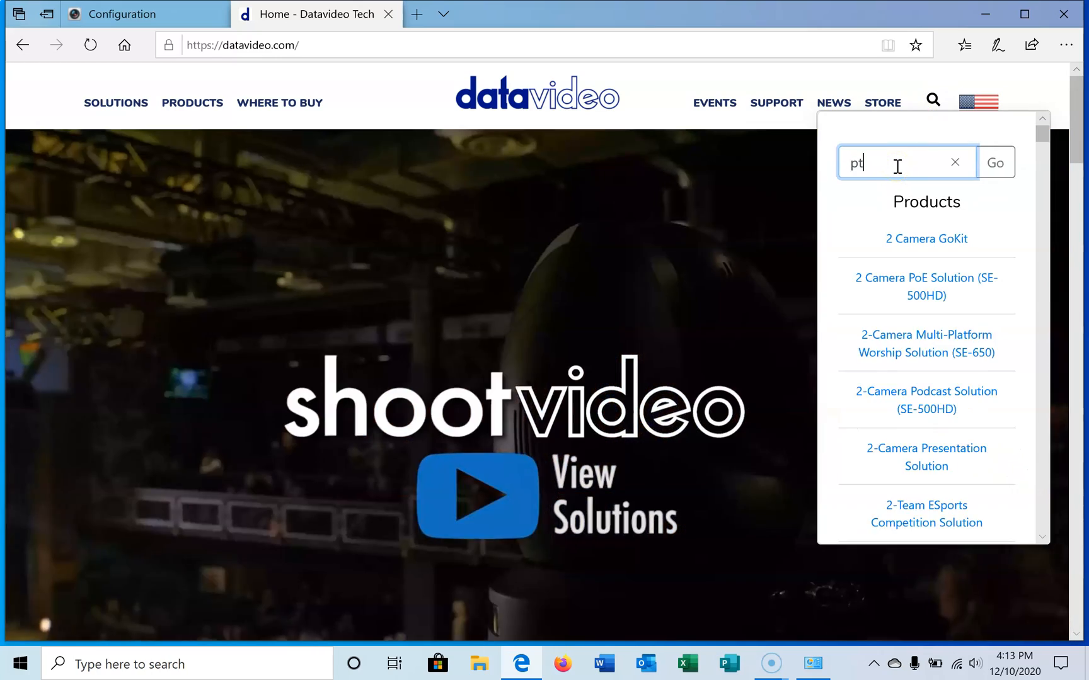
{"action": "type", "text": "-140"}
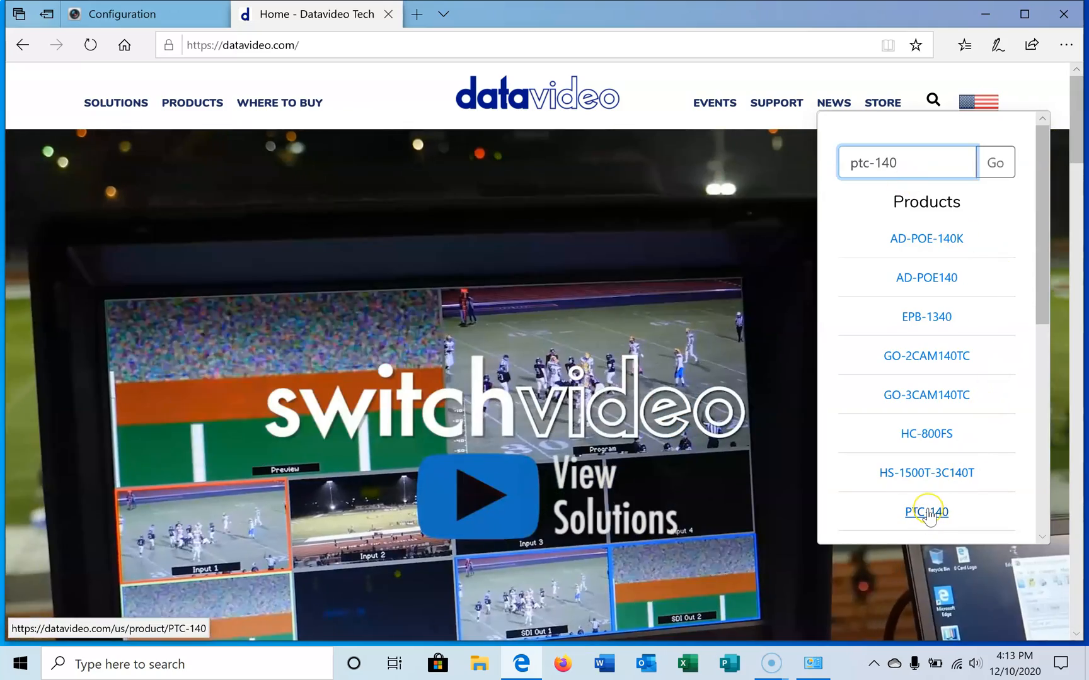
{"action": "left_click", "coordinate": [927, 513]}
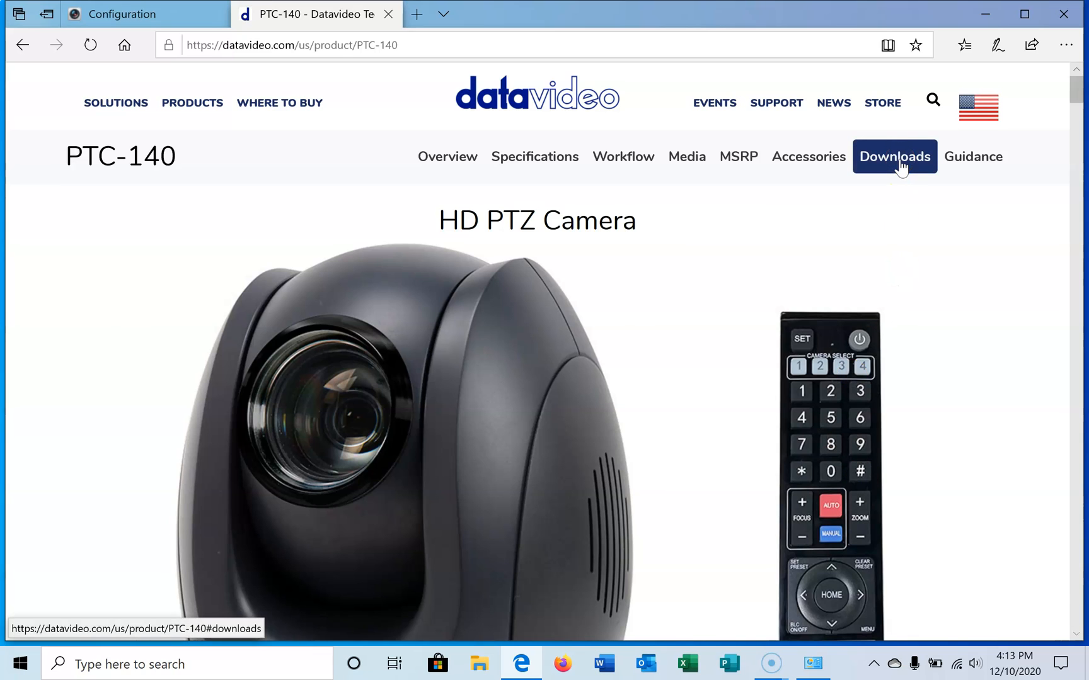
Step: Download the latest PTC-140 firmware, PTC-140_CAMERA 2.6.6_MCU 2.5.7_AF 4.0.9, as a zip file to the Desktop
{"action": "left_click", "coordinate": [900, 165]}
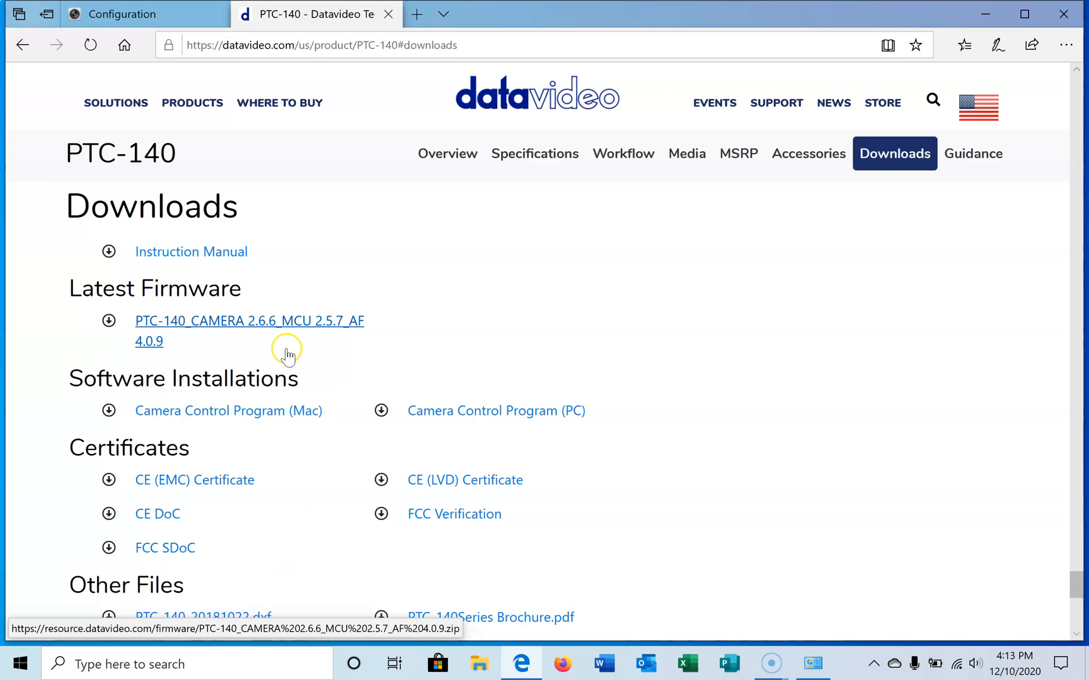
{"action": "left_click", "coordinate": [247, 327]}
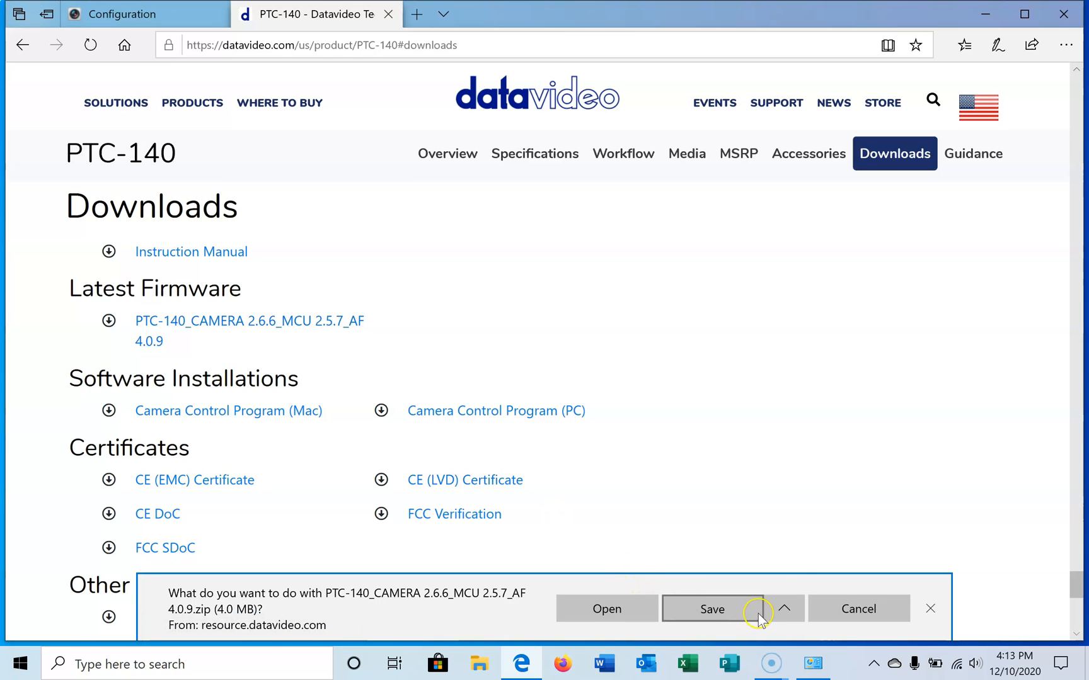
{"action": "left_click", "coordinate": [784, 606]}
{"action": "left_click", "coordinate": [713, 581]}
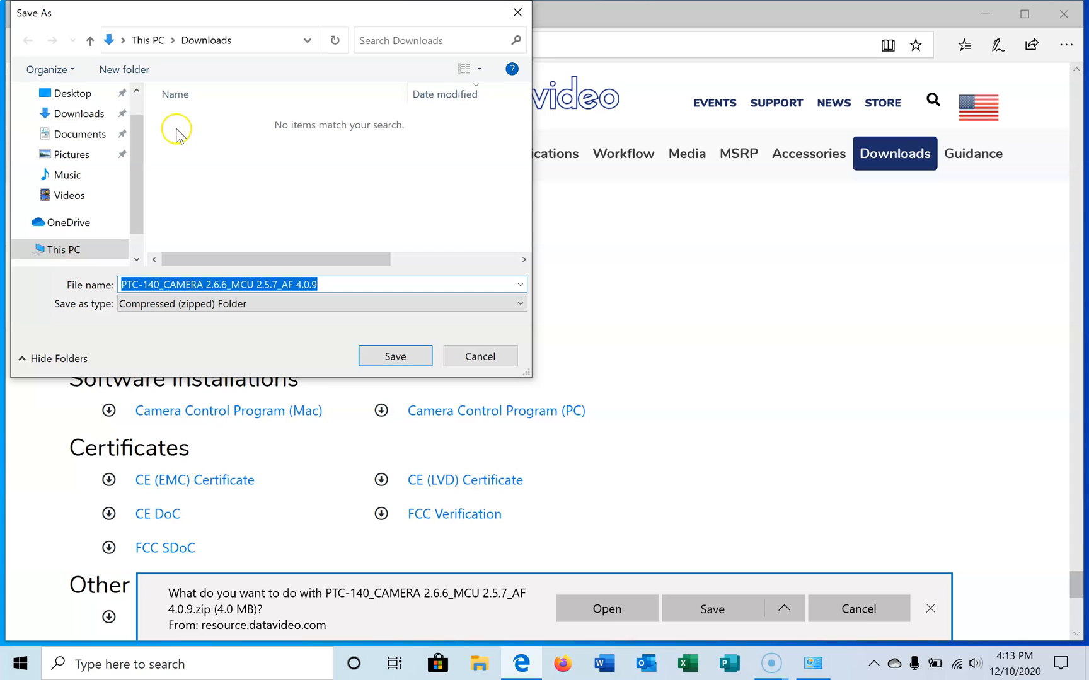
{"action": "left_click", "coordinate": [71, 92]}
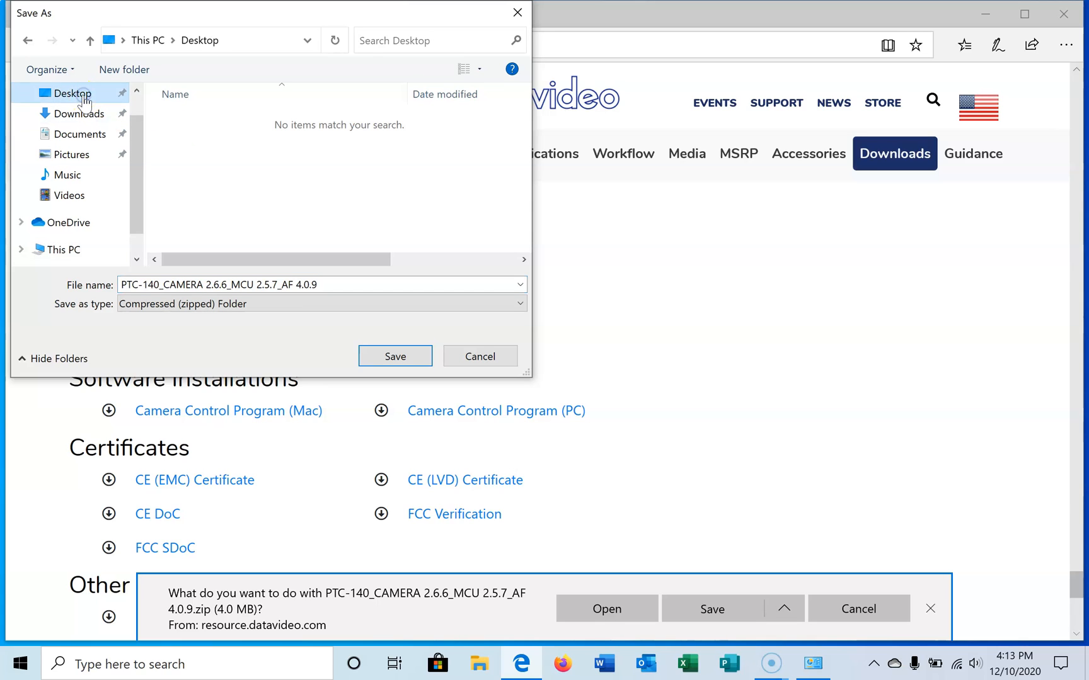
{"action": "left_click", "coordinate": [387, 356]}
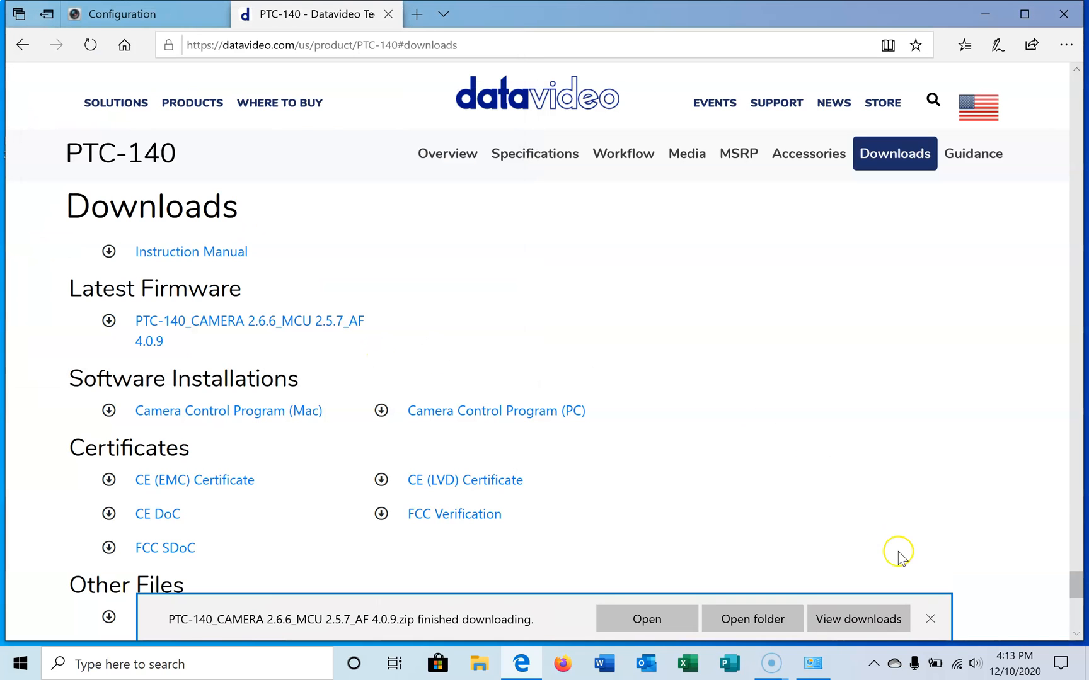
{"action": "left_click", "coordinate": [930, 619]}
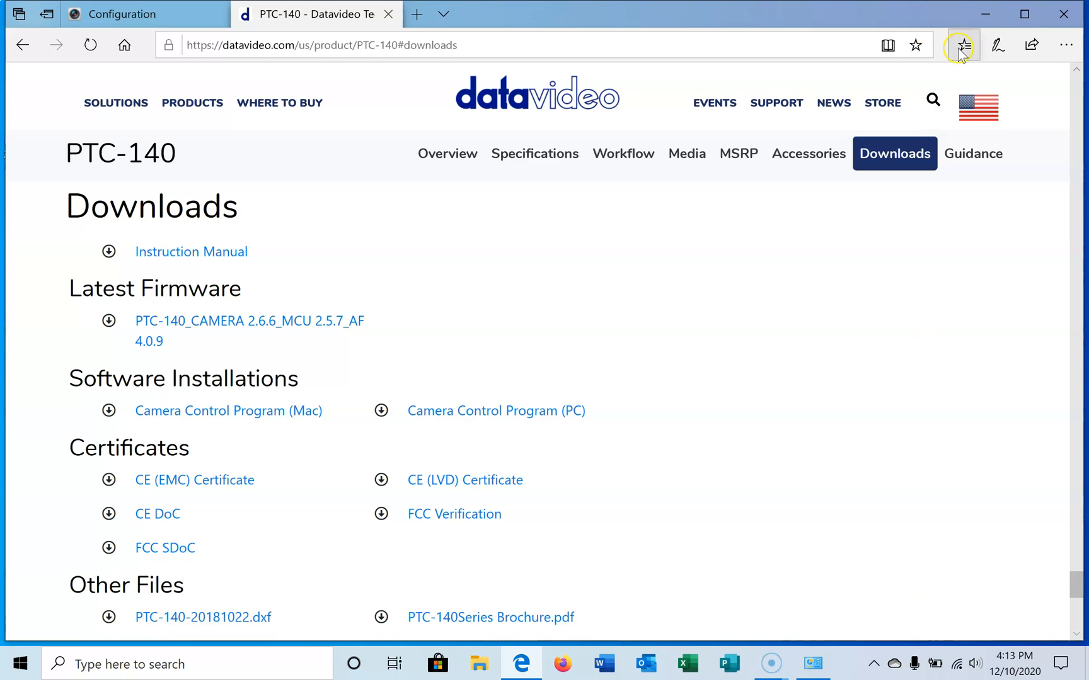
Step: Extract the firmware folder from the downloaded zip file to the Desktop and close the archive window
{"action": "left_click", "coordinate": [985, 14]}
{"action": "double_click", "coordinate": [35, 117]}
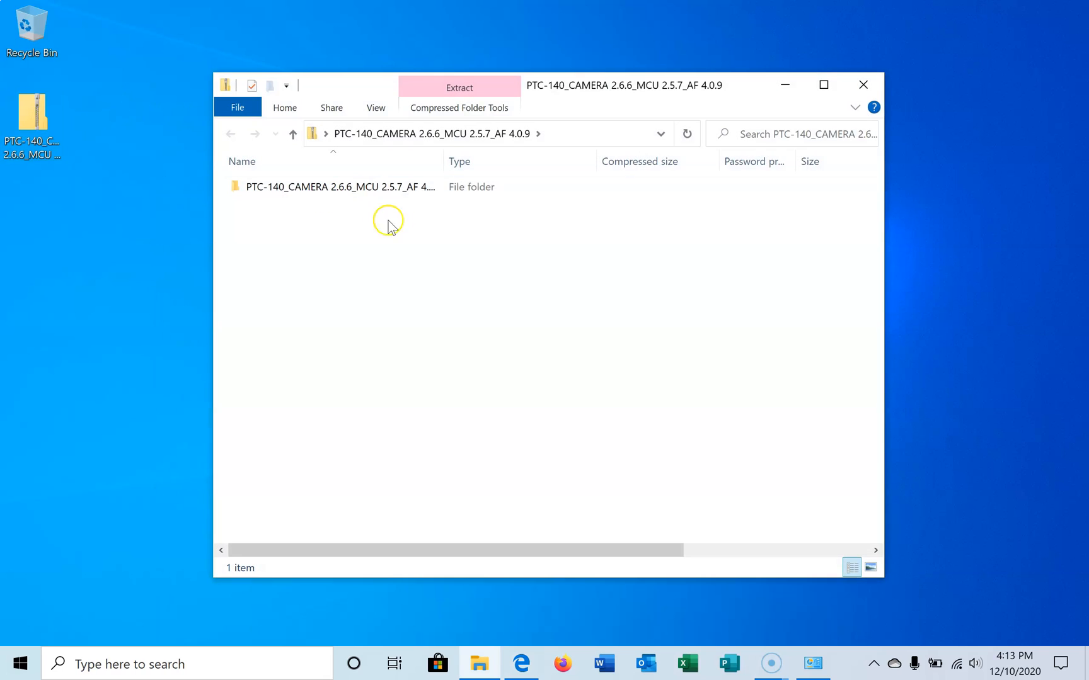
{"action": "left_click", "coordinate": [341, 189]}
{"action": "right_click", "coordinate": [340, 189]}
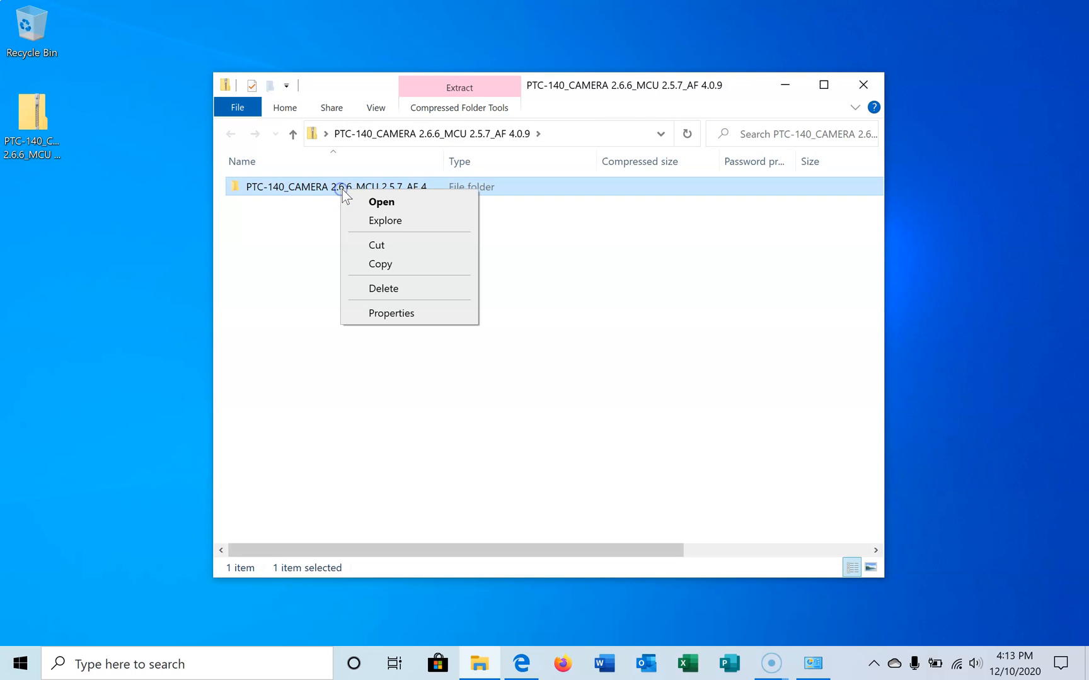
{"action": "left_click", "coordinate": [285, 238]}
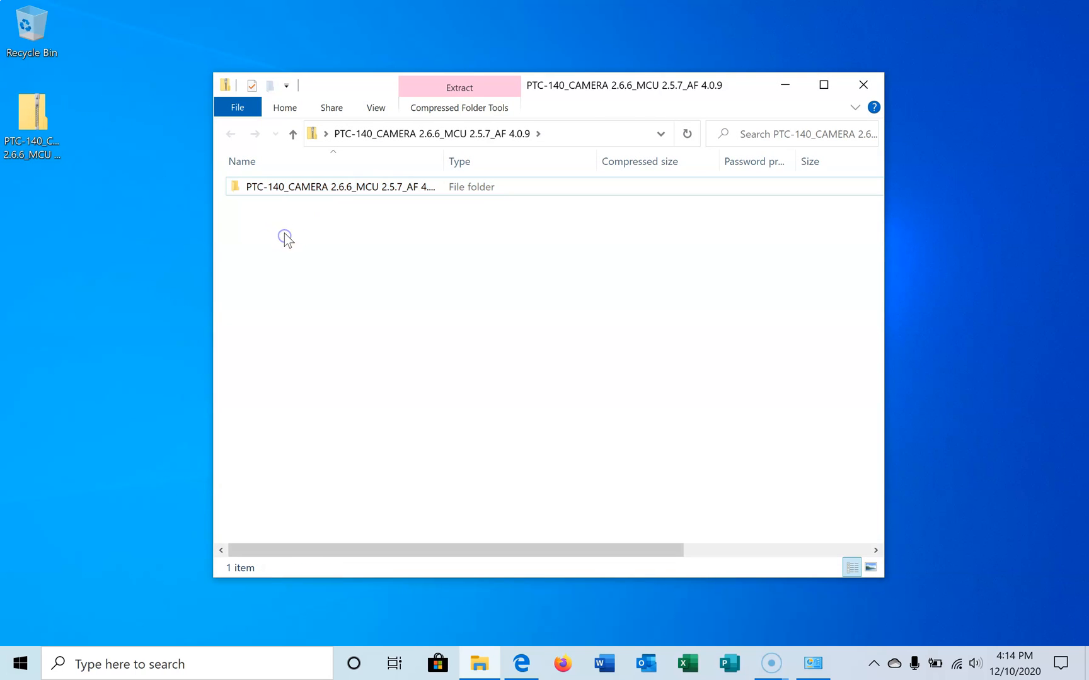
{"action": "left_click_drag", "start_coordinate": [284, 189], "coordinate": [97, 269]}
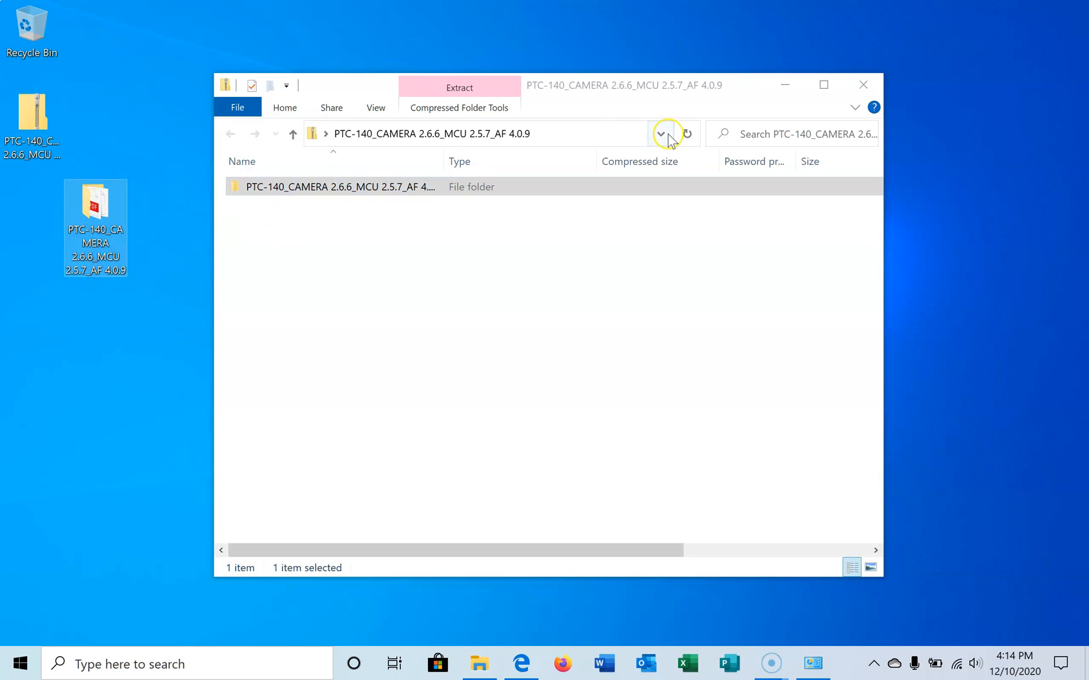
{"action": "left_click", "coordinate": [864, 85]}
Step: Delete the firmware zip file from the Desktop and open the extracted firmware folder
{"action": "left_click", "coordinate": [34, 123]}
{"action": "right_click", "coordinate": [33, 121]}
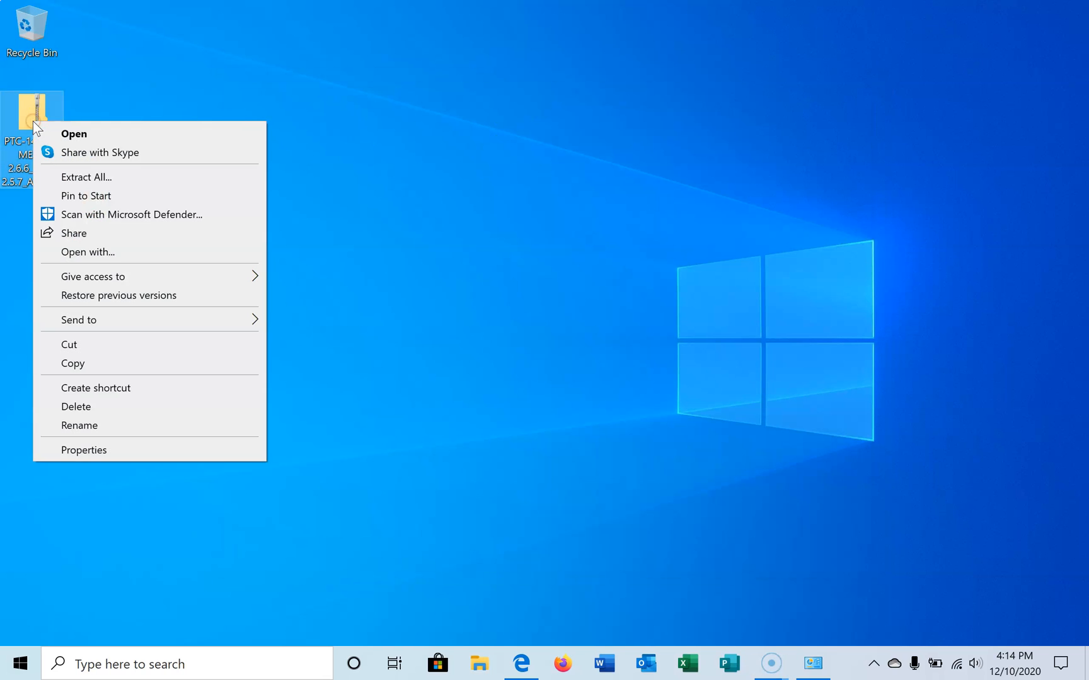
{"action": "left_click", "coordinate": [103, 406]}
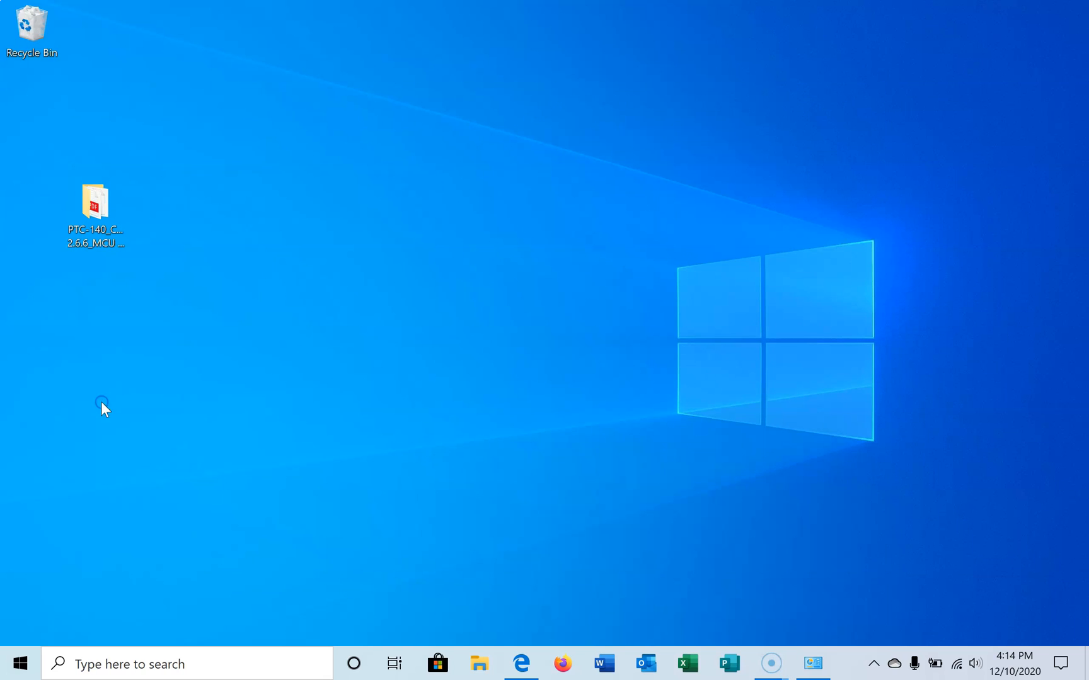
{"action": "double_click", "coordinate": [97, 198]}
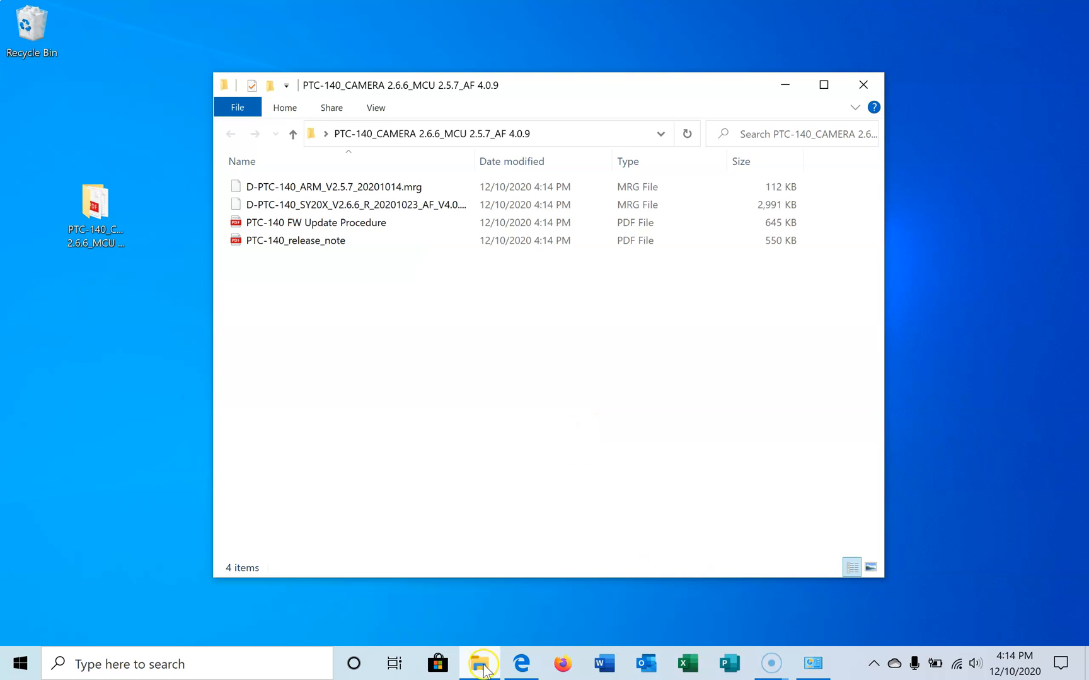
Step: Switch to Microsoft Edge and upgrade the camera with D-PTC-140_SY20X_V2.6.6_R_20201023_AF_V4.0.9_R_20200905.mrg from the Desktop firmware folder
{"action": "left_click", "coordinate": [521, 663]}
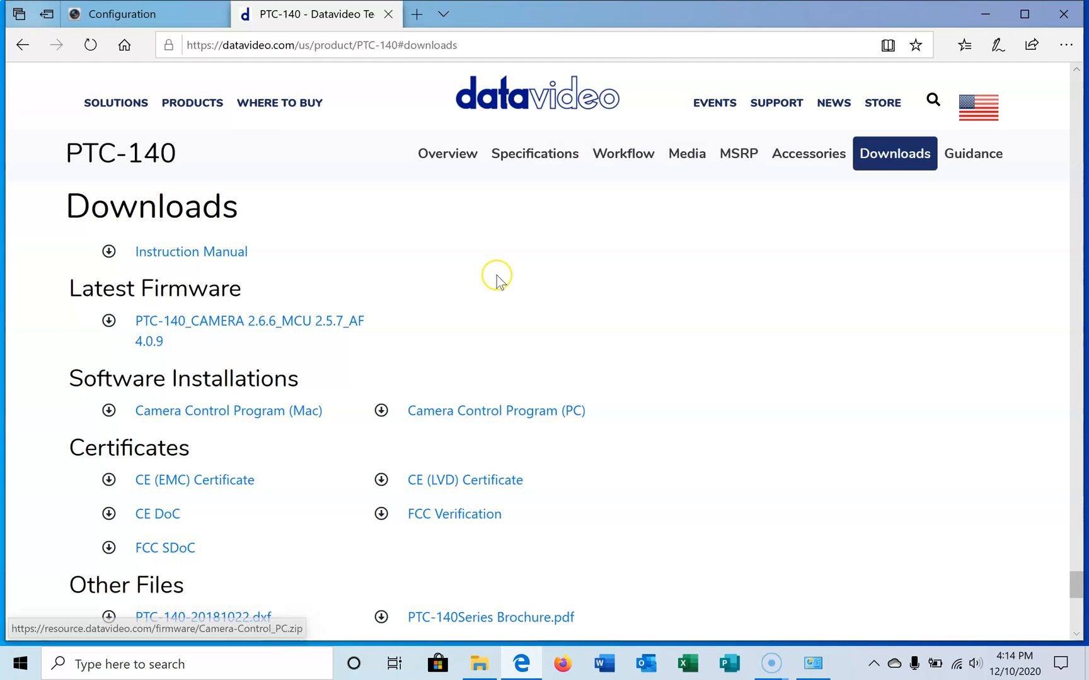
{"action": "left_click", "coordinate": [151, 14]}
{"action": "left_click", "coordinate": [606, 280]}
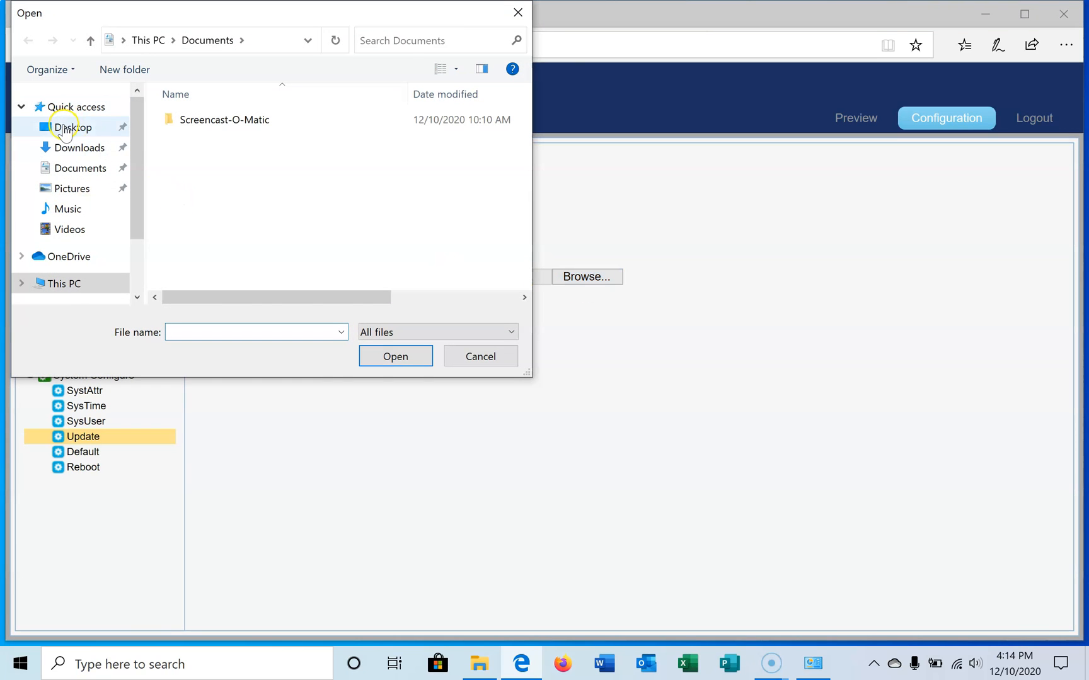
{"action": "left_click", "coordinate": [64, 127]}
{"action": "double_click", "coordinate": [210, 122]}
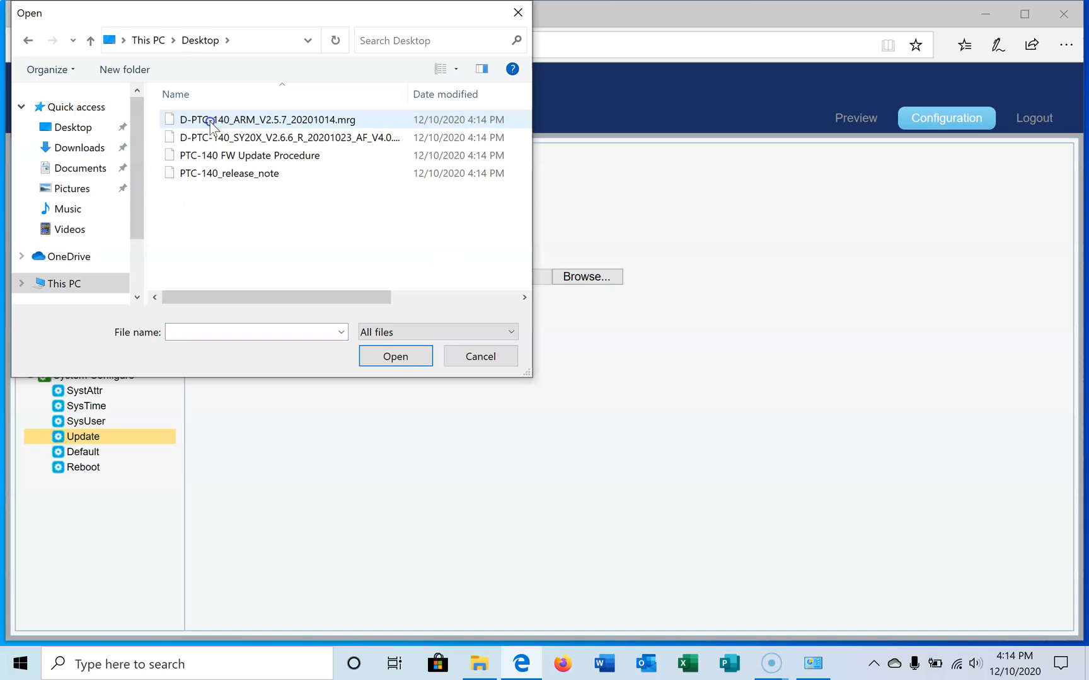
{"action": "left_click", "coordinate": [273, 140]}
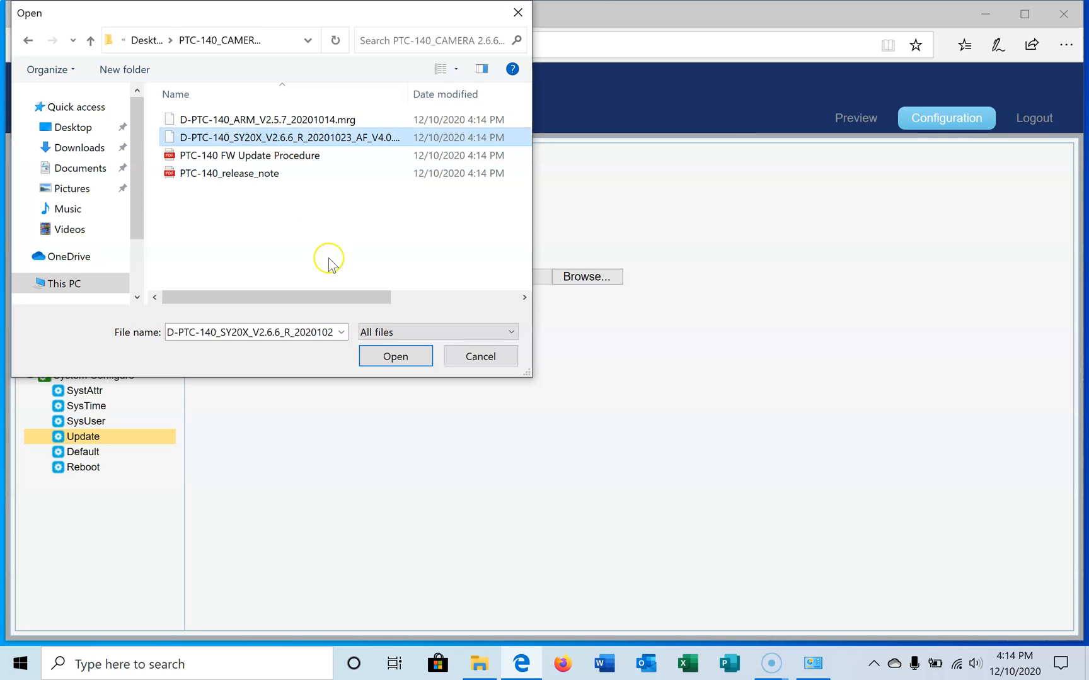
{"action": "left_click", "coordinate": [387, 354]}
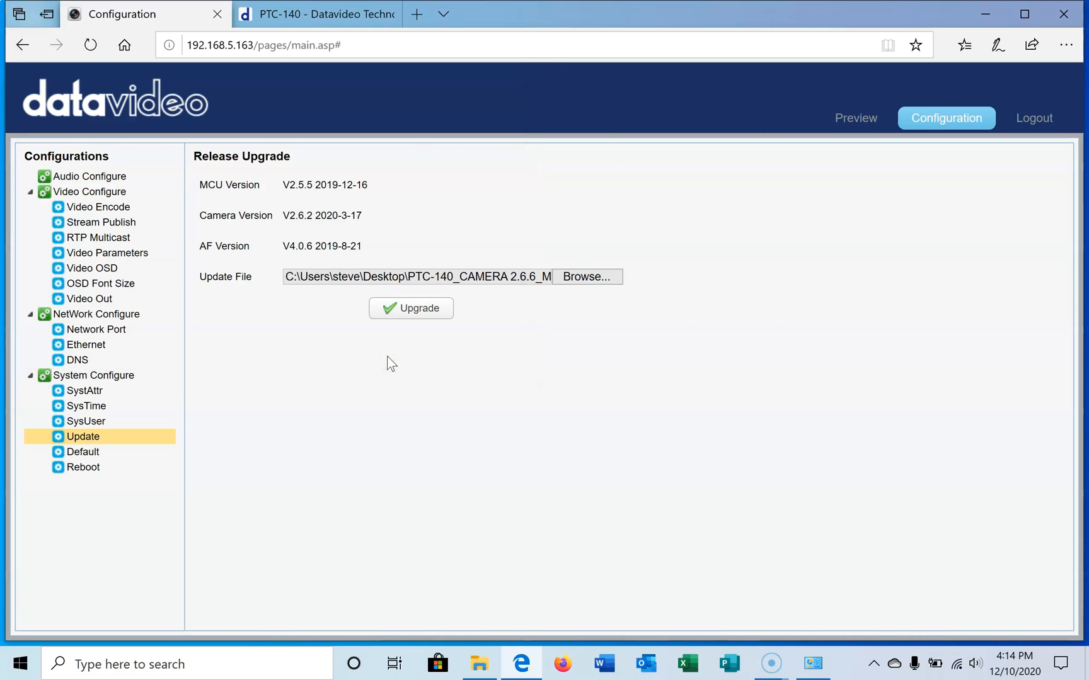
{"action": "left_click", "coordinate": [419, 314]}
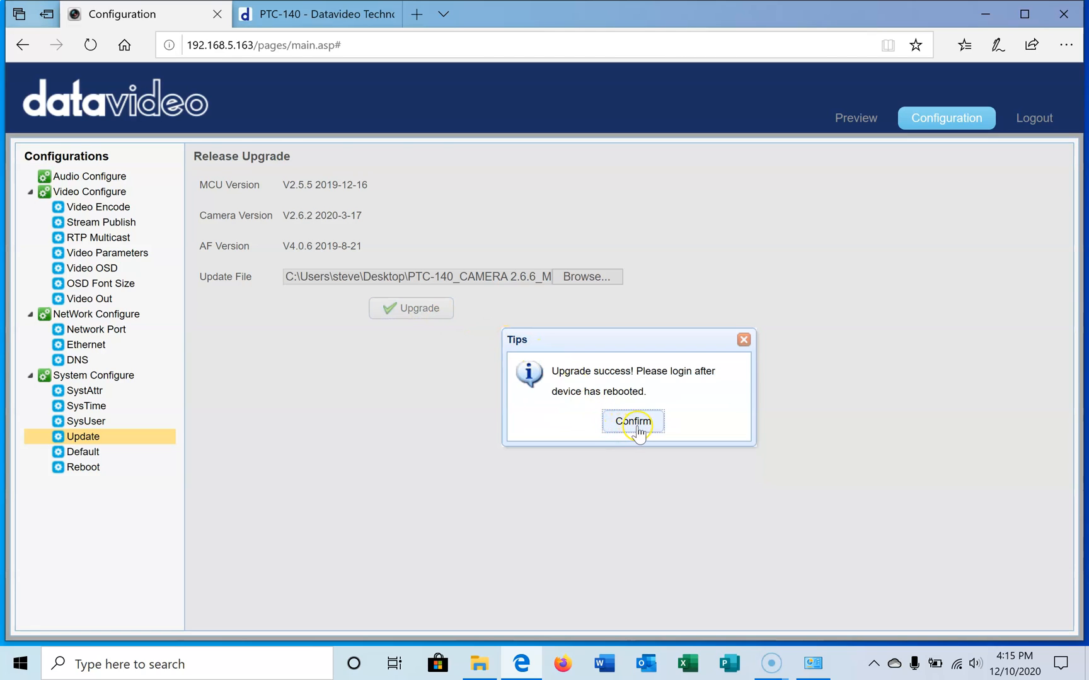
{"action": "left_click", "coordinate": [633, 422]}
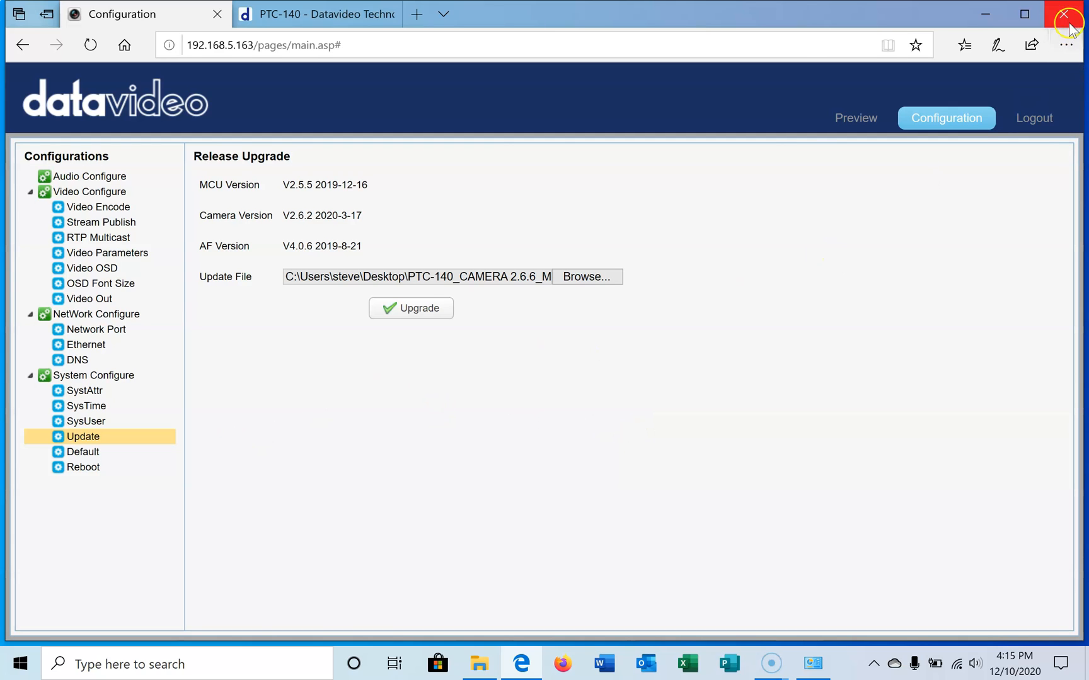
Step: Log out of the camera's web interface and close its Configuration page
{"action": "left_click", "coordinate": [1054, 118]}
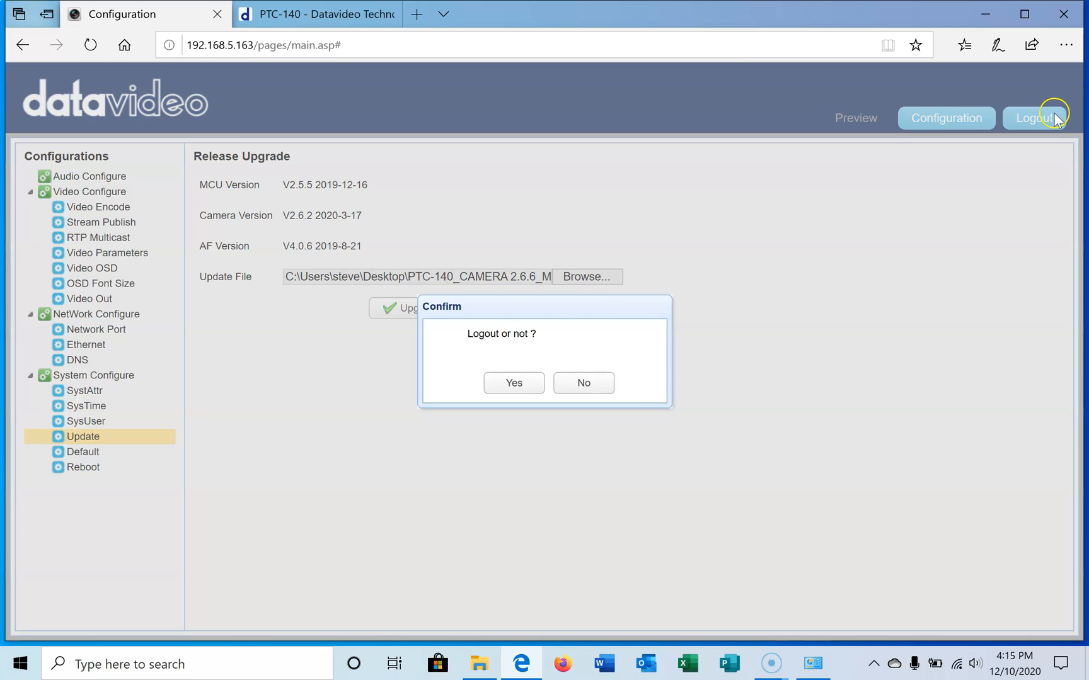
{"action": "left_click", "coordinate": [524, 384]}
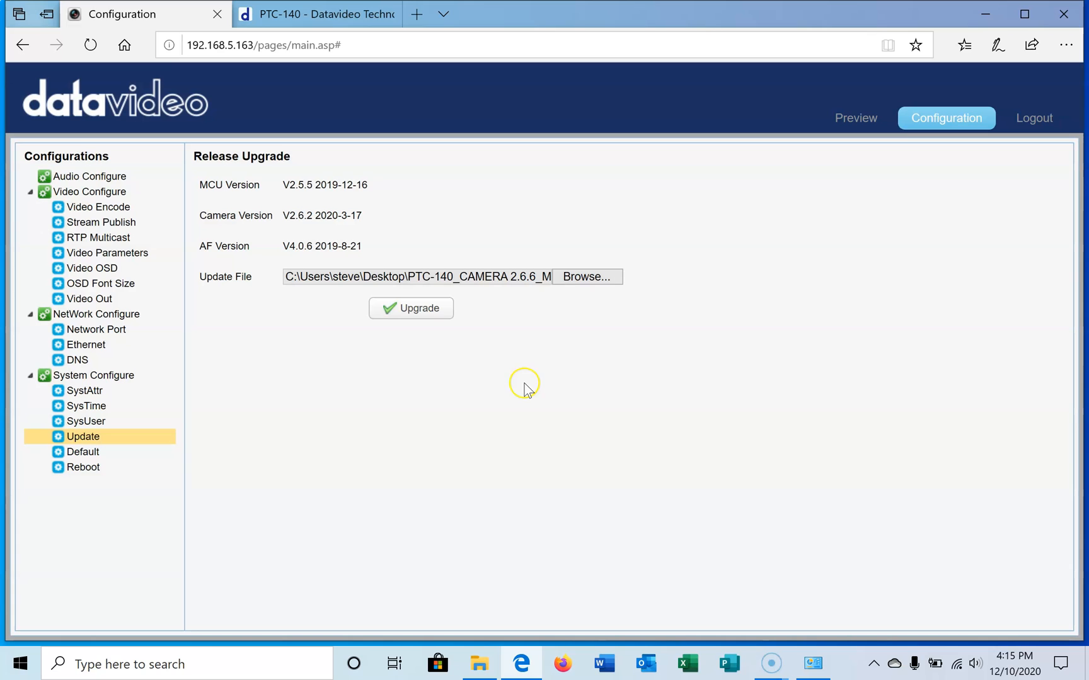
{"action": "left_click", "coordinate": [218, 13]}
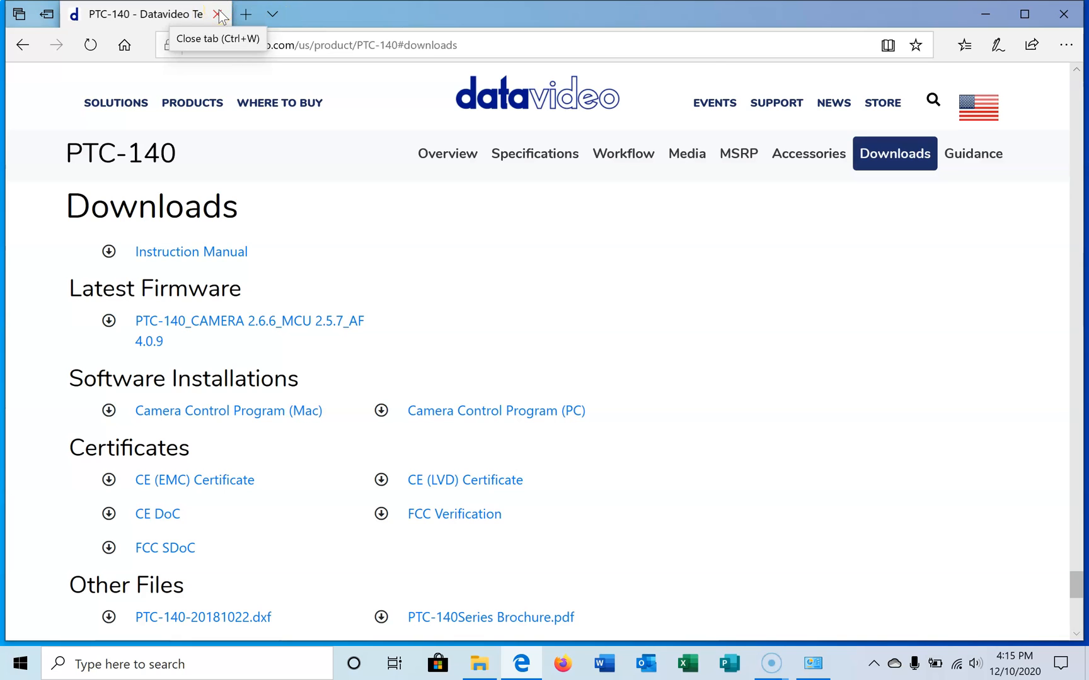
Step: Load the camera's login page at 192.168.5.163 in a new browser tab
{"action": "left_click", "coordinate": [246, 14]}
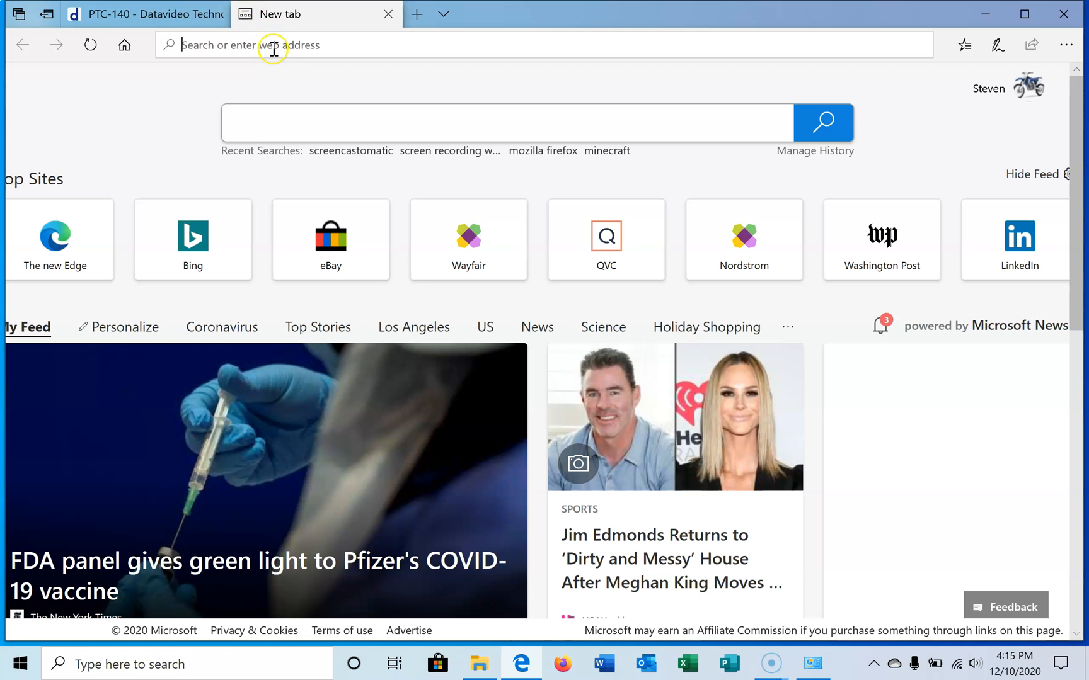
{"action": "type", "text": "192.1"}
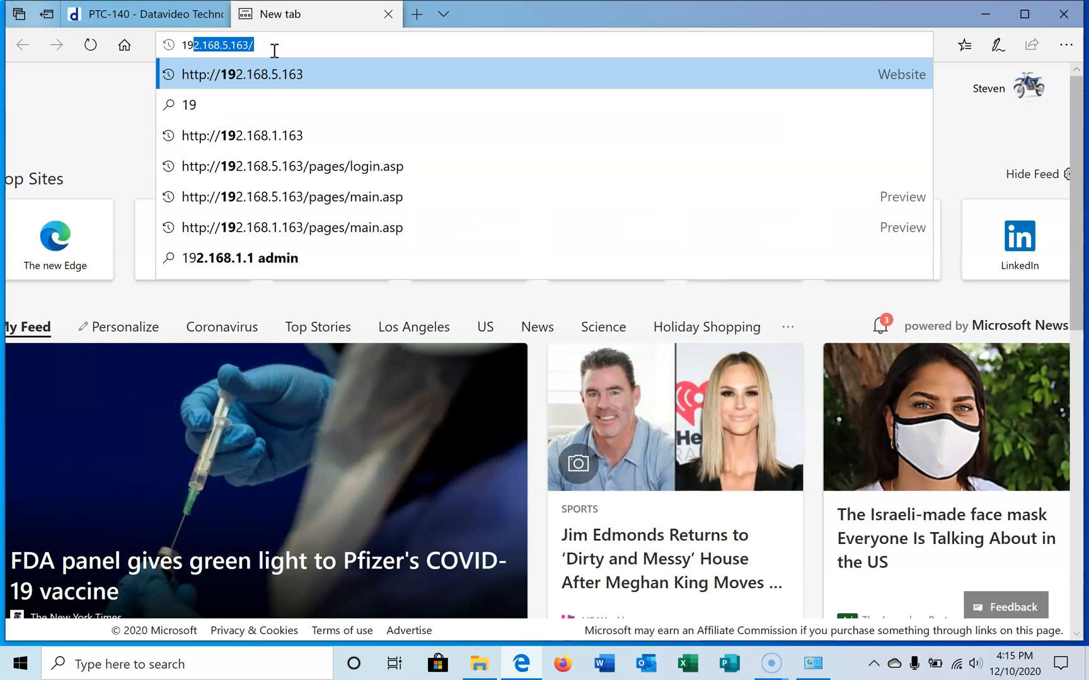
{"action": "type", "text": "68"}
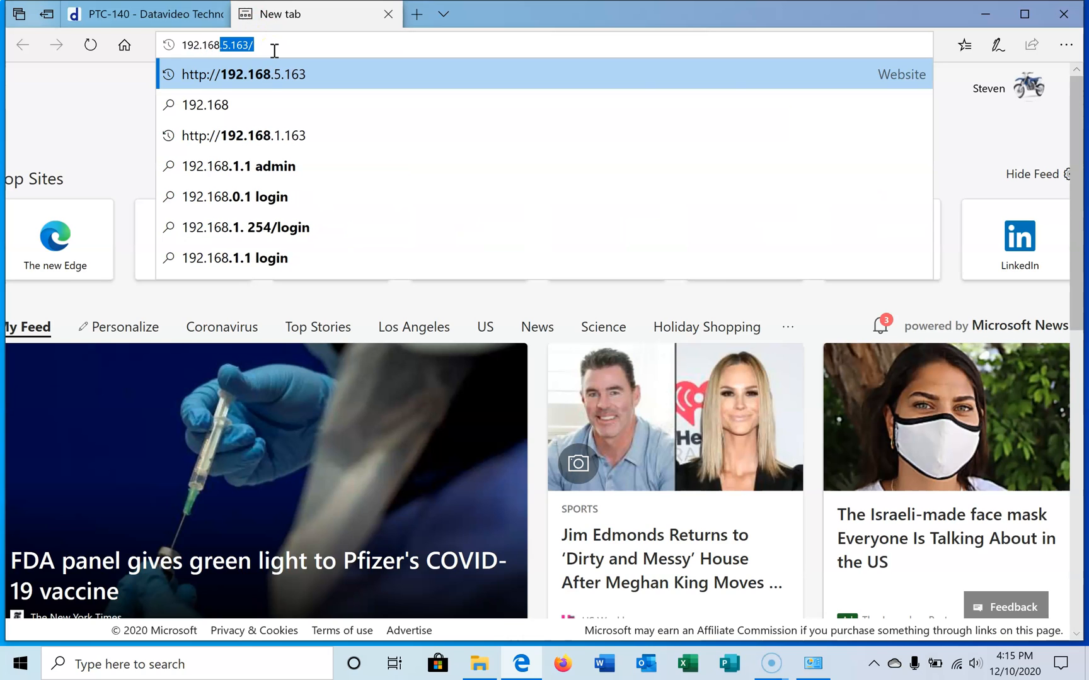
{"action": "left_click", "coordinate": [274, 73]}
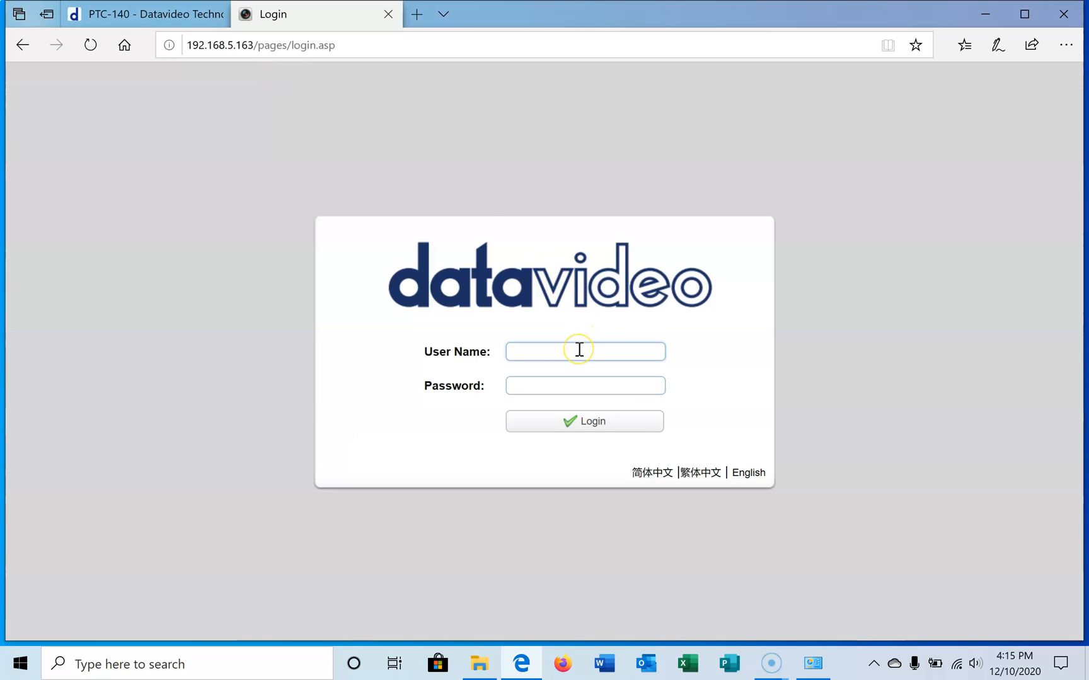
Step: Log in to the camera with user name admin and the account password, and show the firmware update page
{"action": "type", "text": "admin"}
{"action": "key", "text": "Tab"}
{"action": "type", "text": "admin"}
{"action": "key", "text": "Return"}
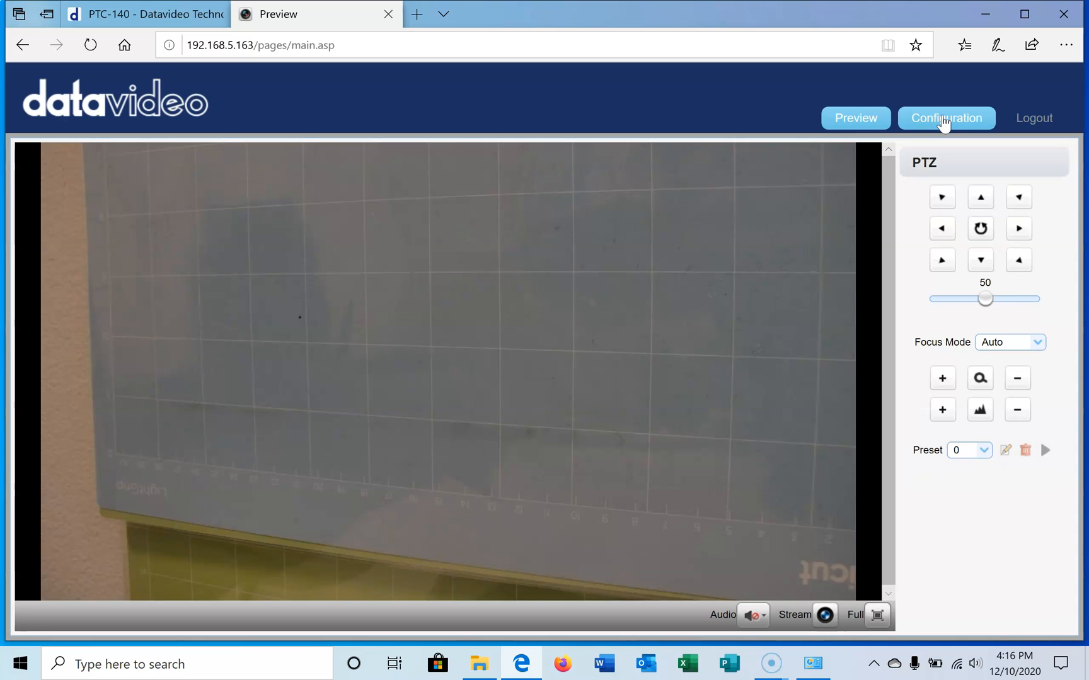
{"action": "left_click", "coordinate": [943, 120]}
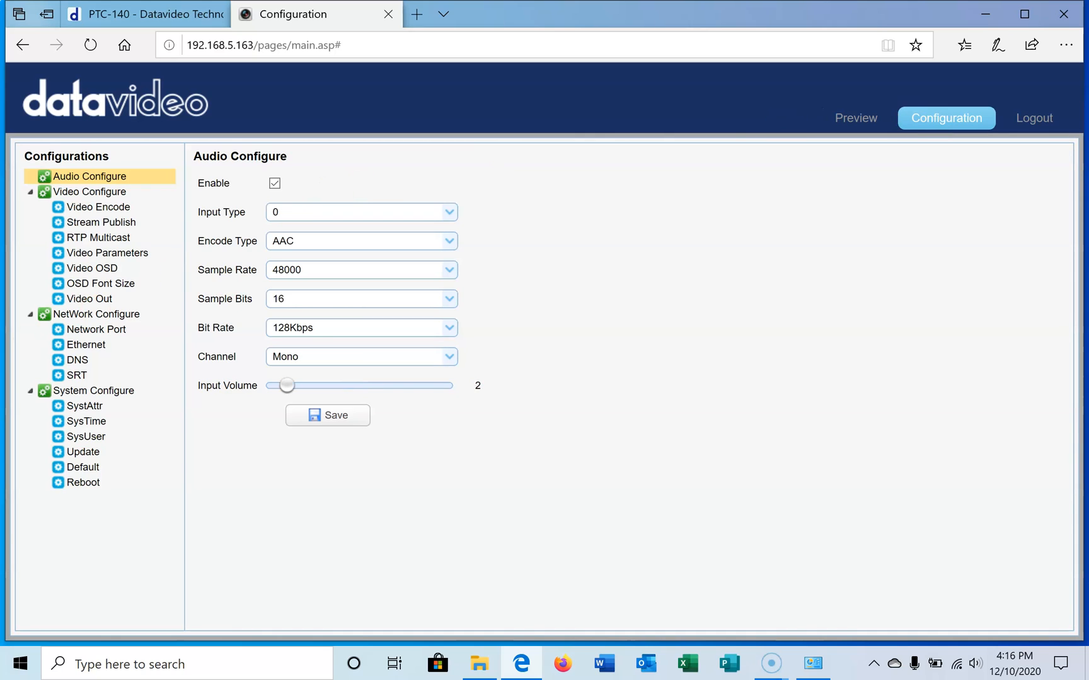
{"action": "left_click", "coordinate": [89, 453]}
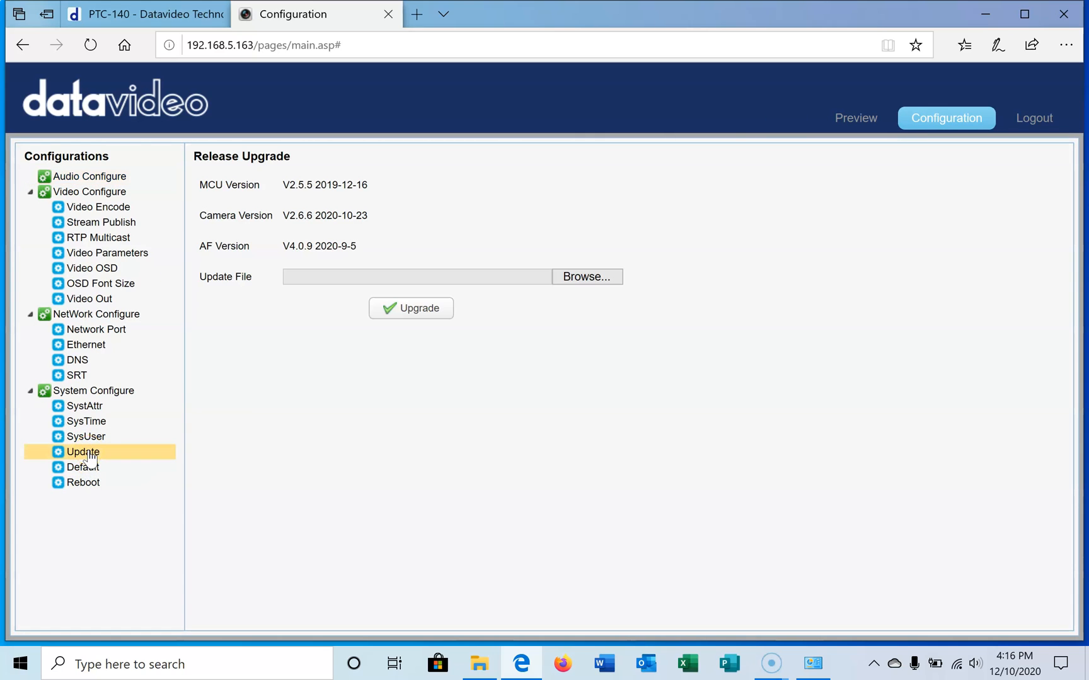
Step: Upgrade the camera's MCU firmware with the file D-PTC-140_ARM_V2.5.7_20201014.mrg
{"action": "left_click", "coordinate": [589, 278]}
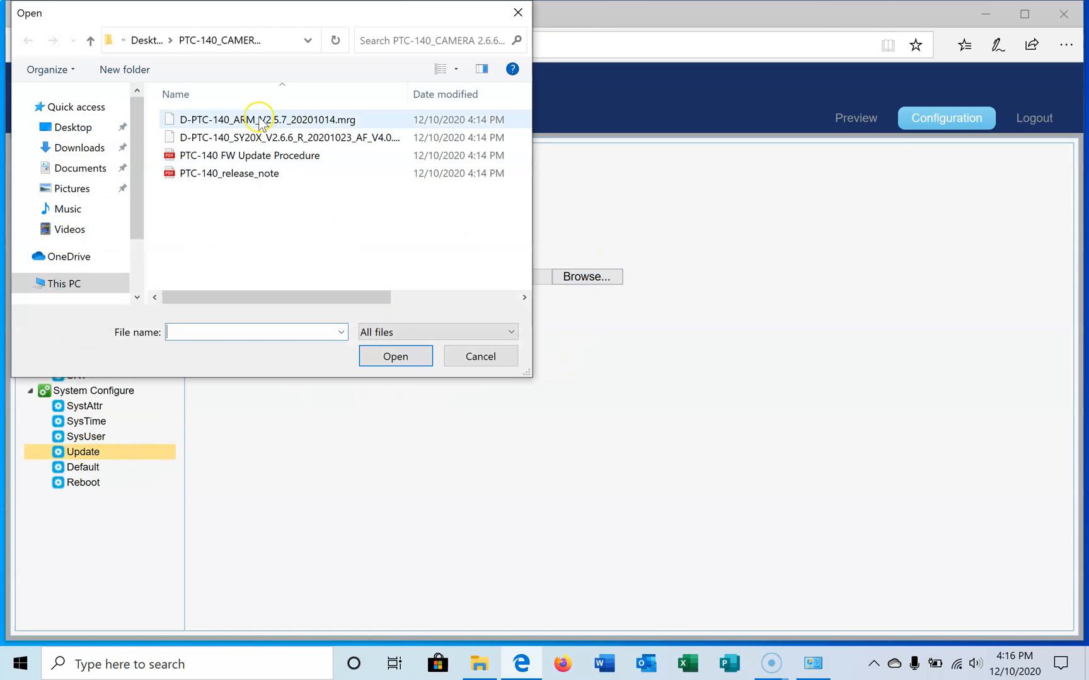
{"action": "left_click", "coordinate": [261, 121]}
{"action": "left_click", "coordinate": [378, 356]}
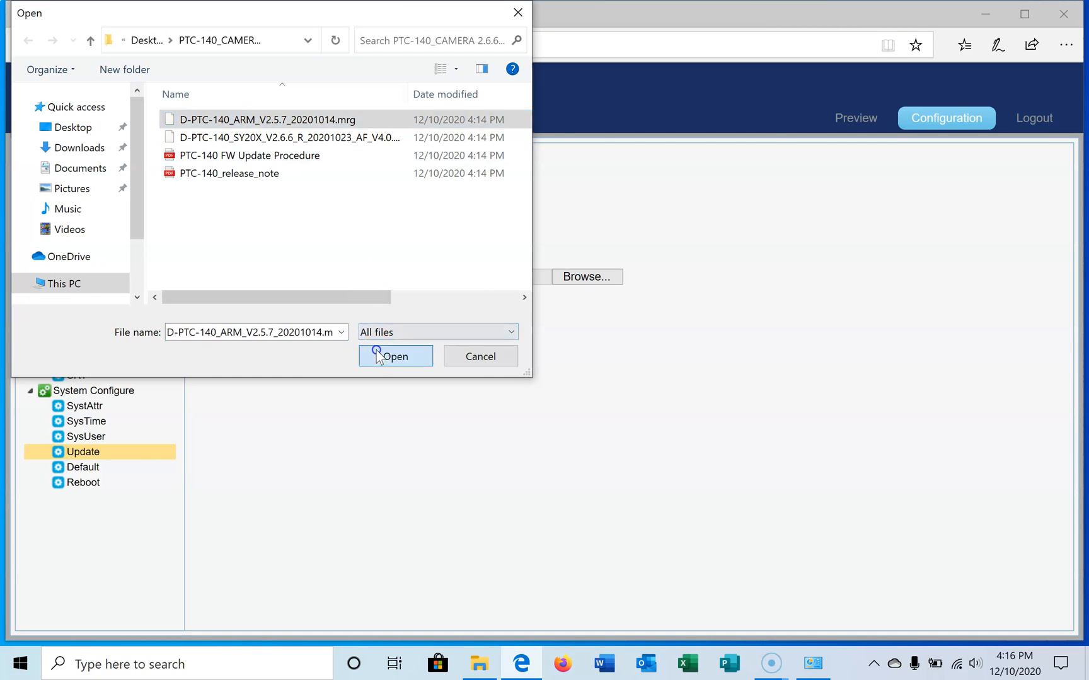
{"action": "left_click", "coordinate": [418, 310]}
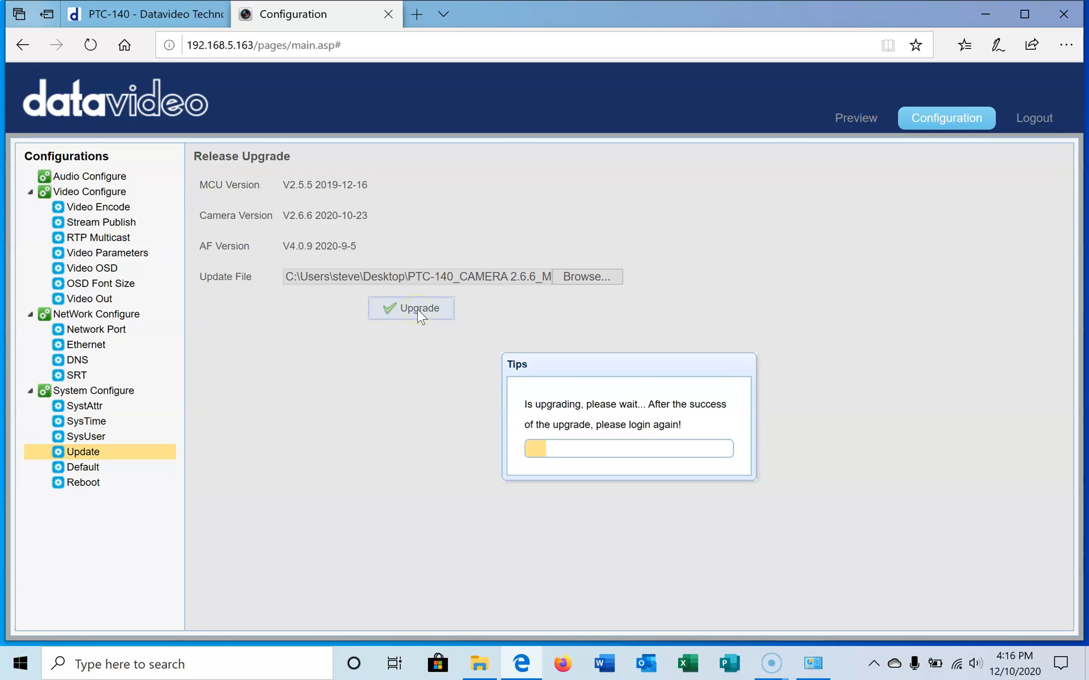
{"action": "left_click", "coordinate": [626, 425]}
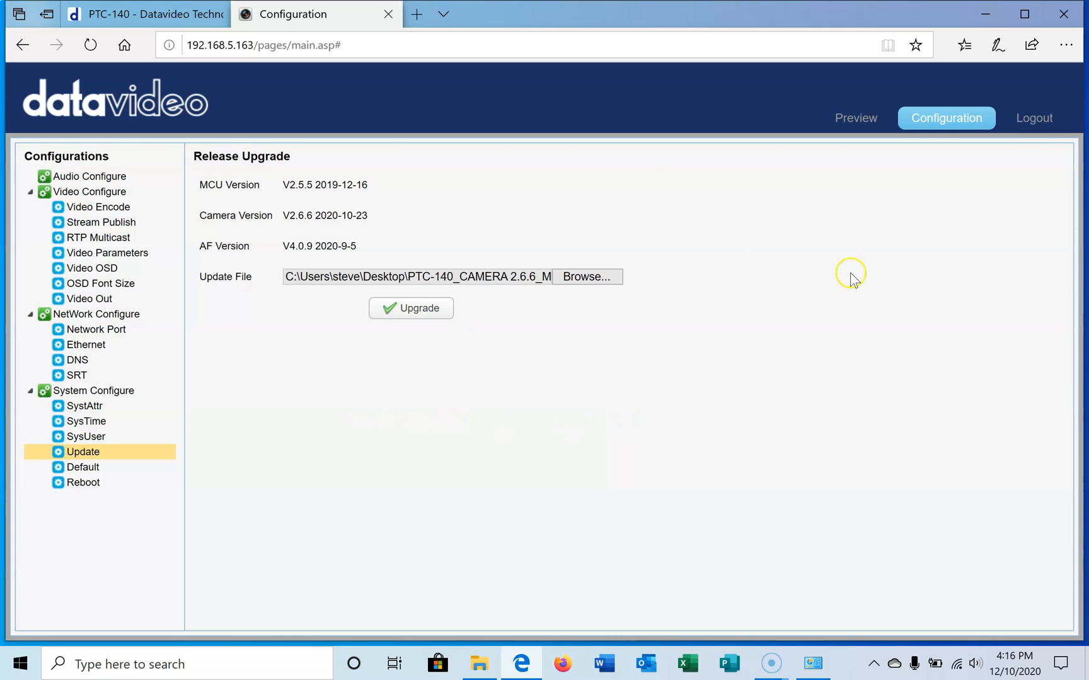
Step: Log out of the camera's web interface and close its Configuration page
{"action": "left_click", "coordinate": [1037, 119]}
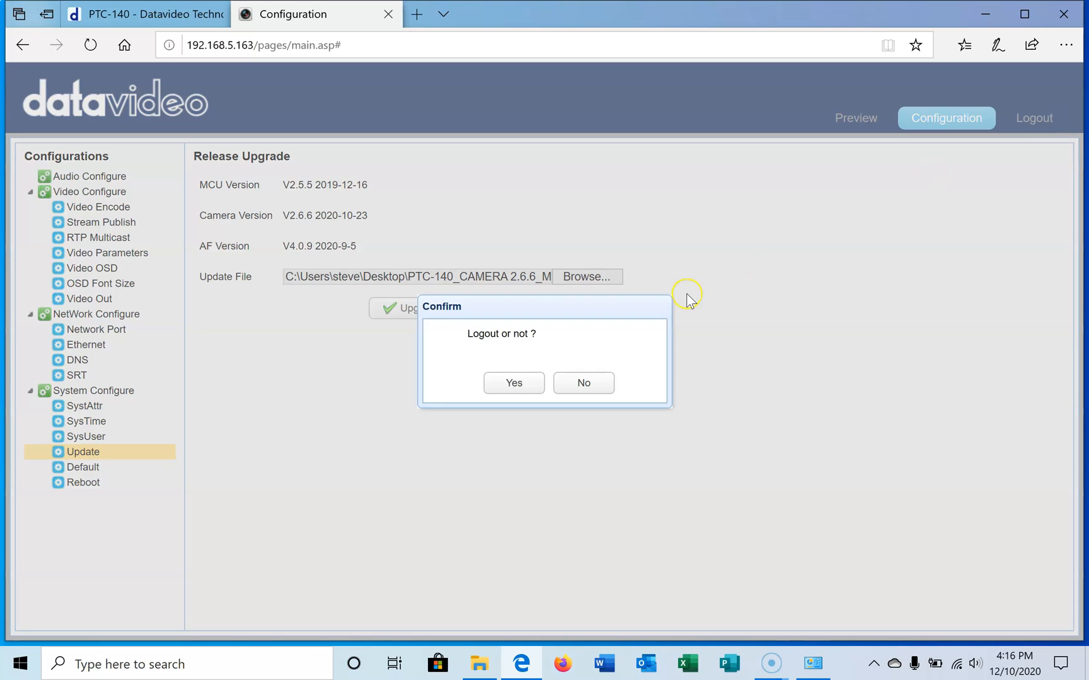
{"action": "left_click", "coordinate": [531, 389]}
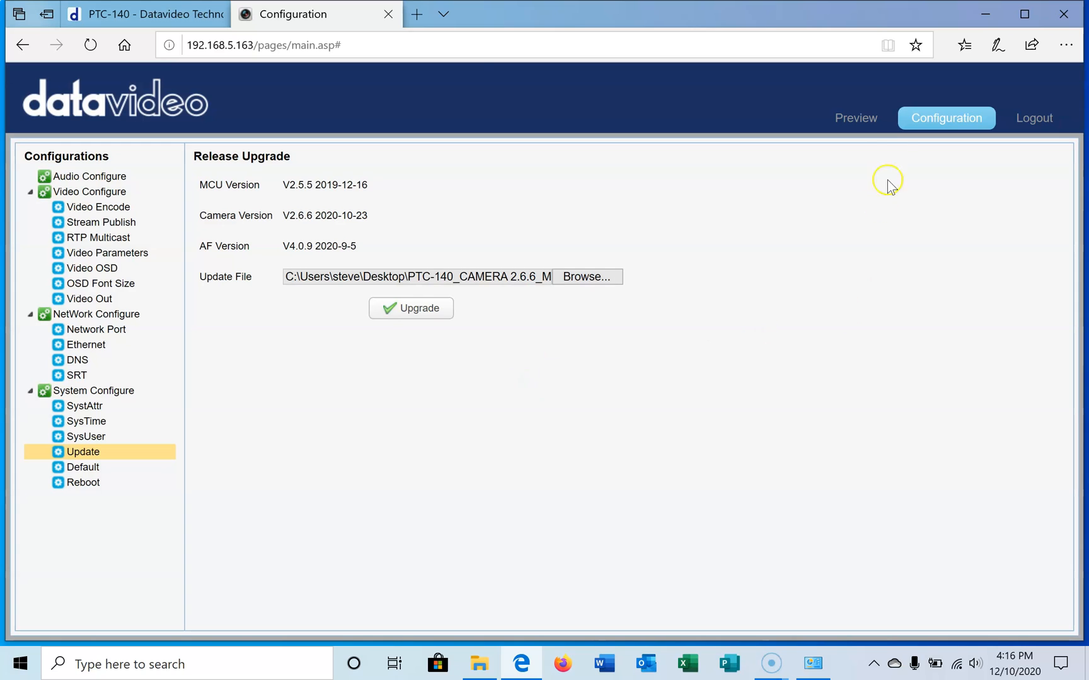
{"action": "left_click", "coordinate": [388, 14]}
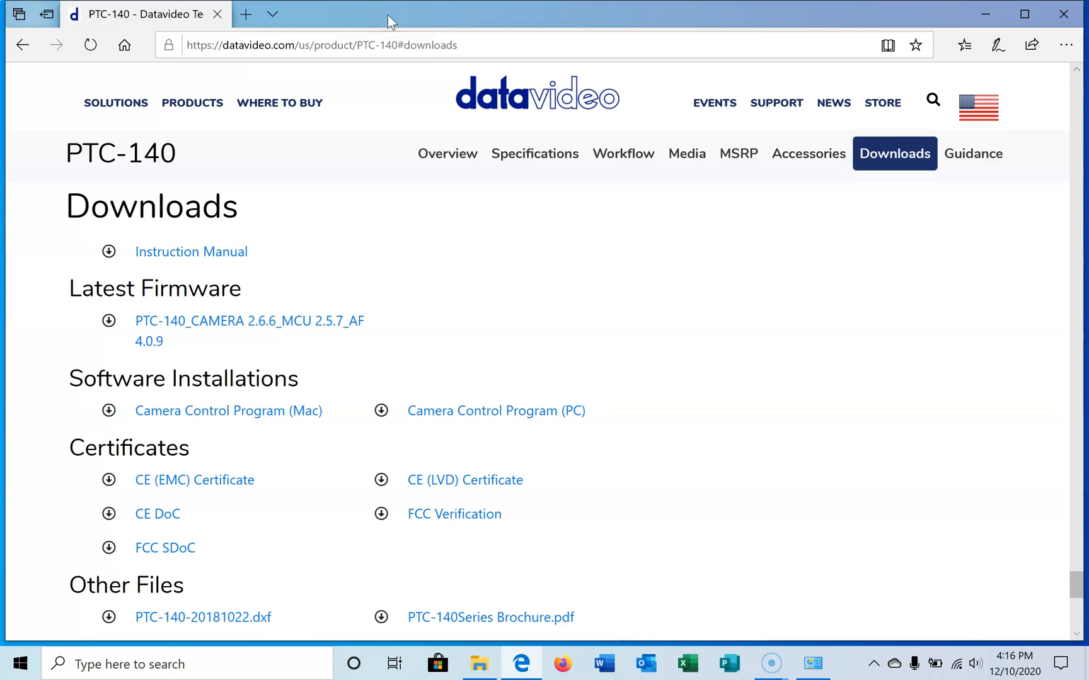
Step: Load the camera's login page at 192.168.5.163 in a new browser tab, refreshing until the camera responds
{"action": "left_click", "coordinate": [245, 15]}
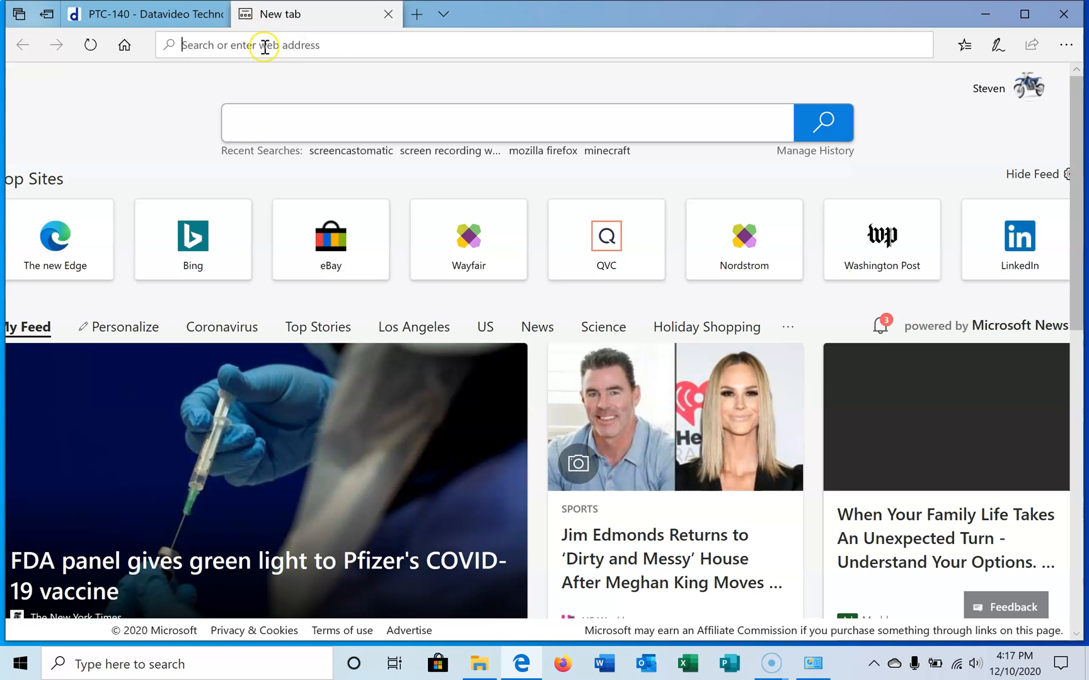
{"action": "type", "text": "192.168.5.163/"}
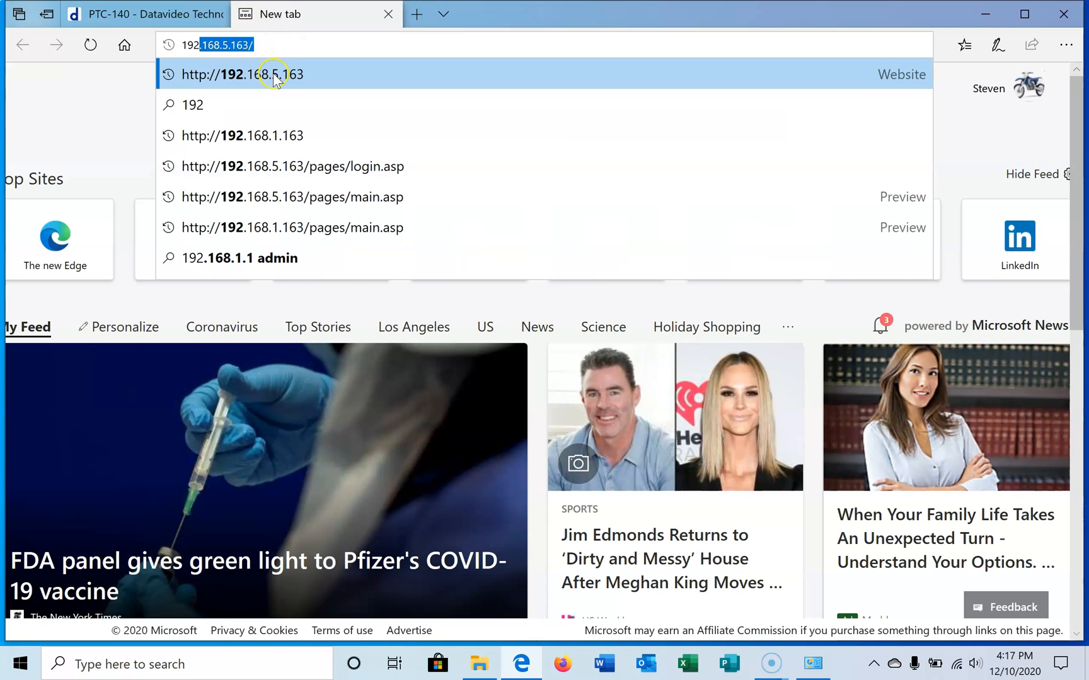
{"action": "left_click", "coordinate": [273, 73]}
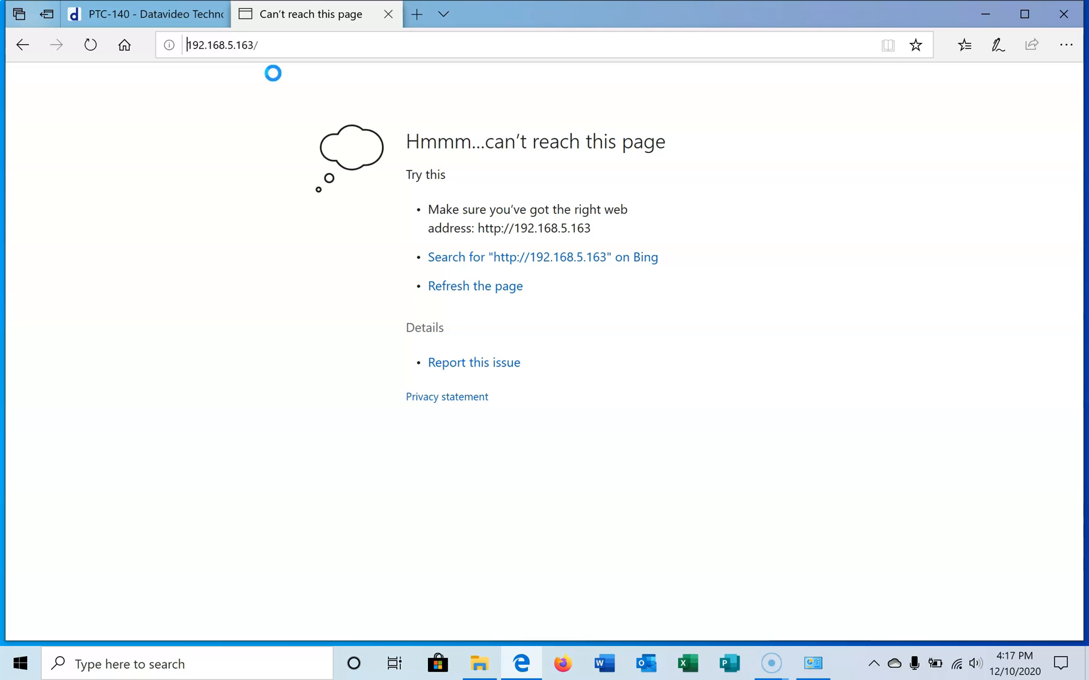
{"action": "left_click", "coordinate": [91, 45]}
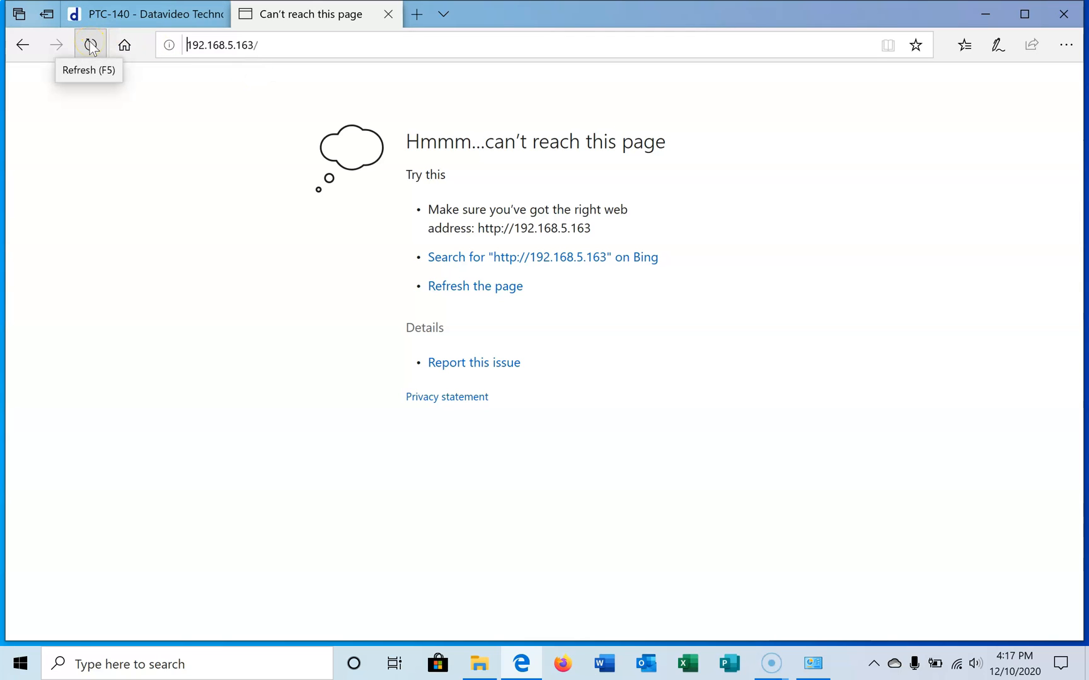
{"action": "left_click", "coordinate": [90, 45]}
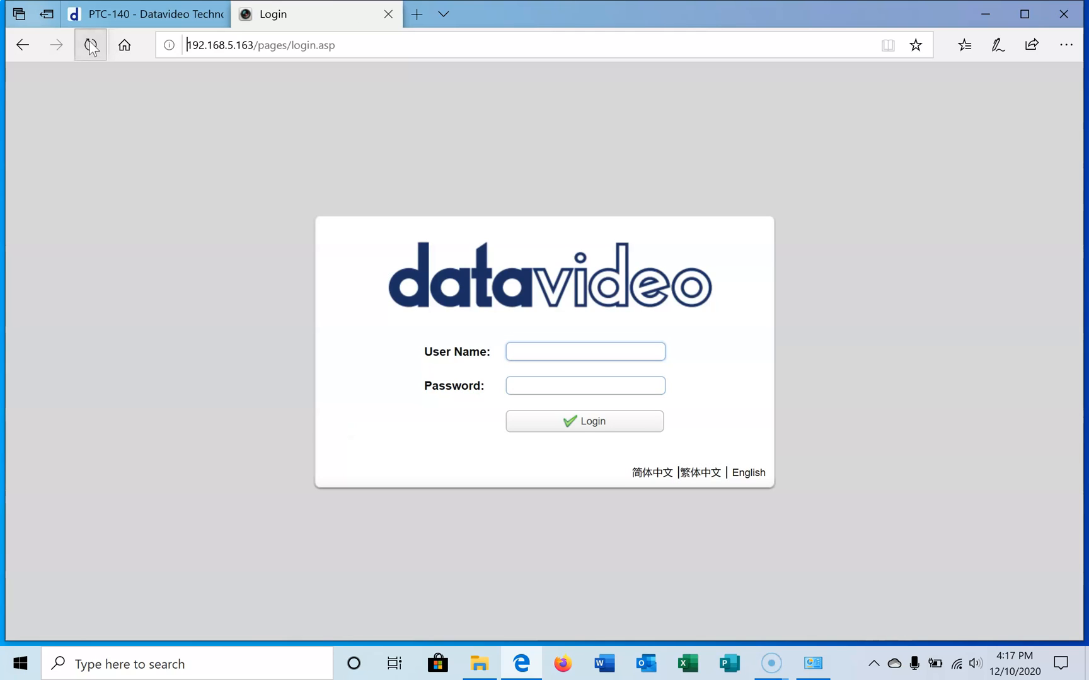
Step: Log in to the camera with user name admin and the account password
{"action": "left_click", "coordinate": [542, 350]}
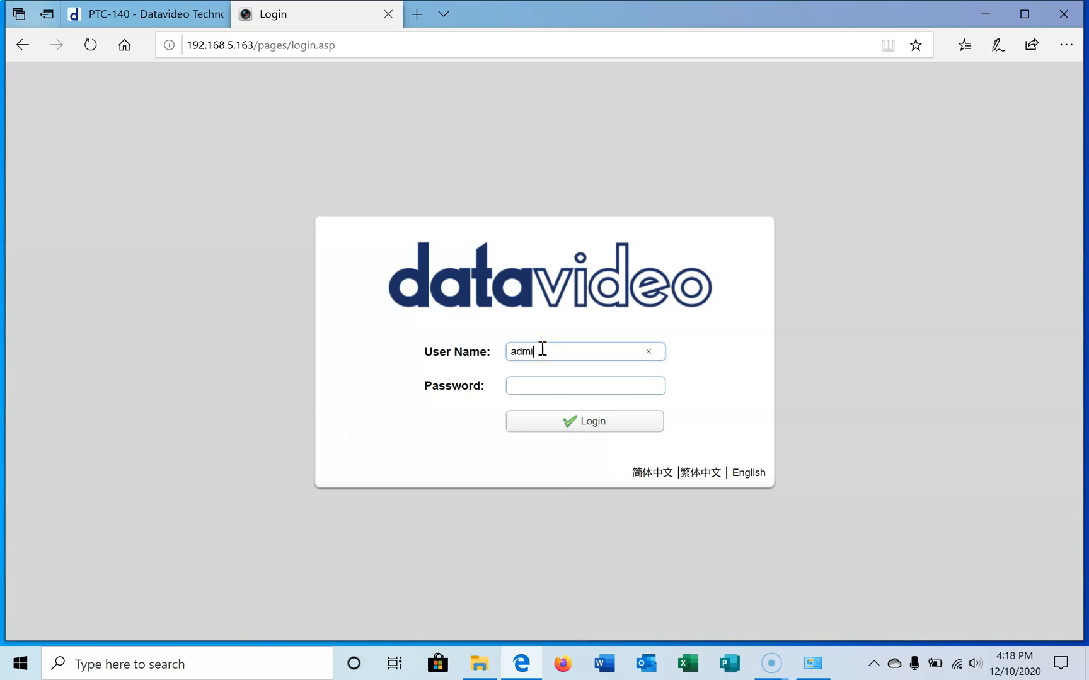
{"action": "key", "text": "Tab"}
{"action": "type", "text": "admin"}
{"action": "key", "text": "Return"}
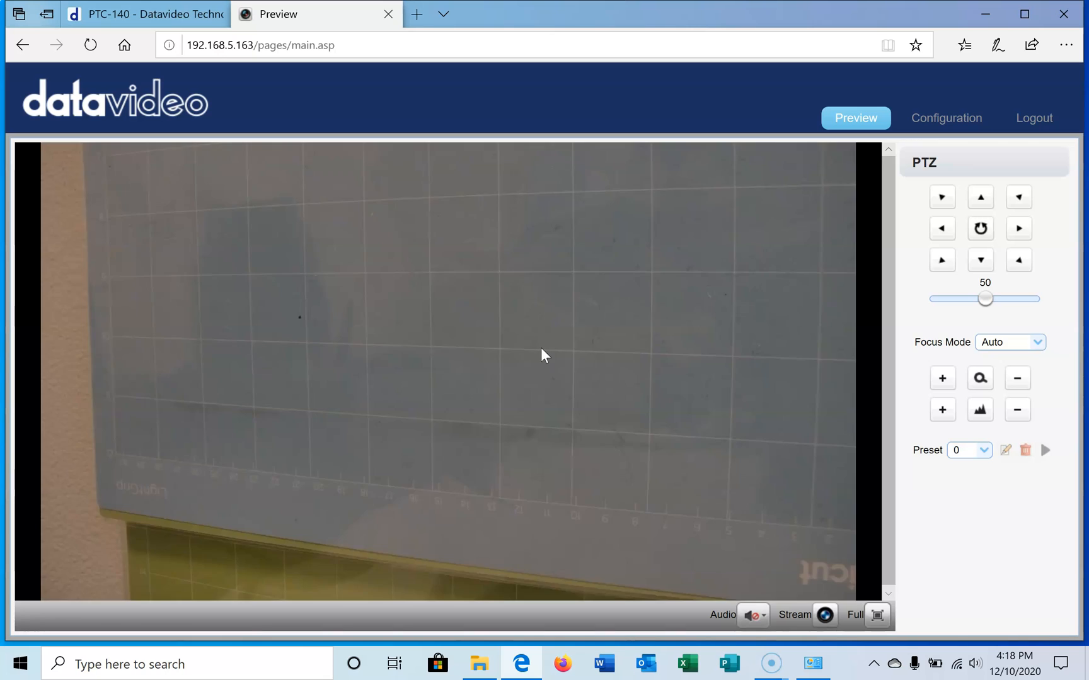
Step: Check the installed MCU, camera and AF versions on the firmware update page and log out of the camera
{"action": "left_click", "coordinate": [947, 118]}
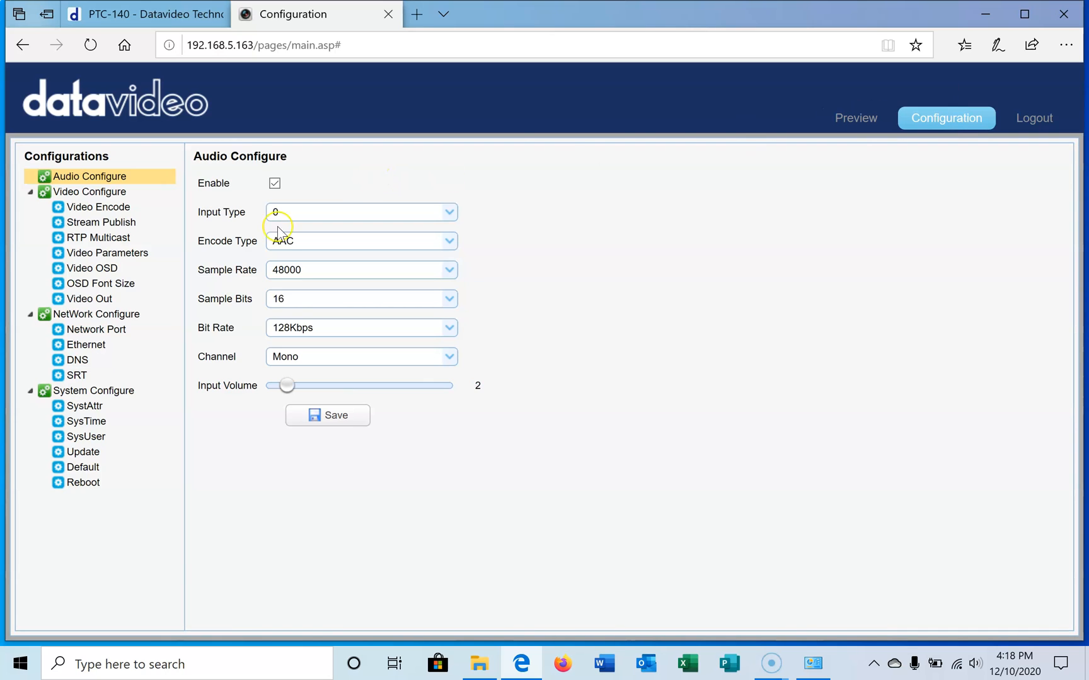
{"action": "left_click", "coordinate": [83, 452]}
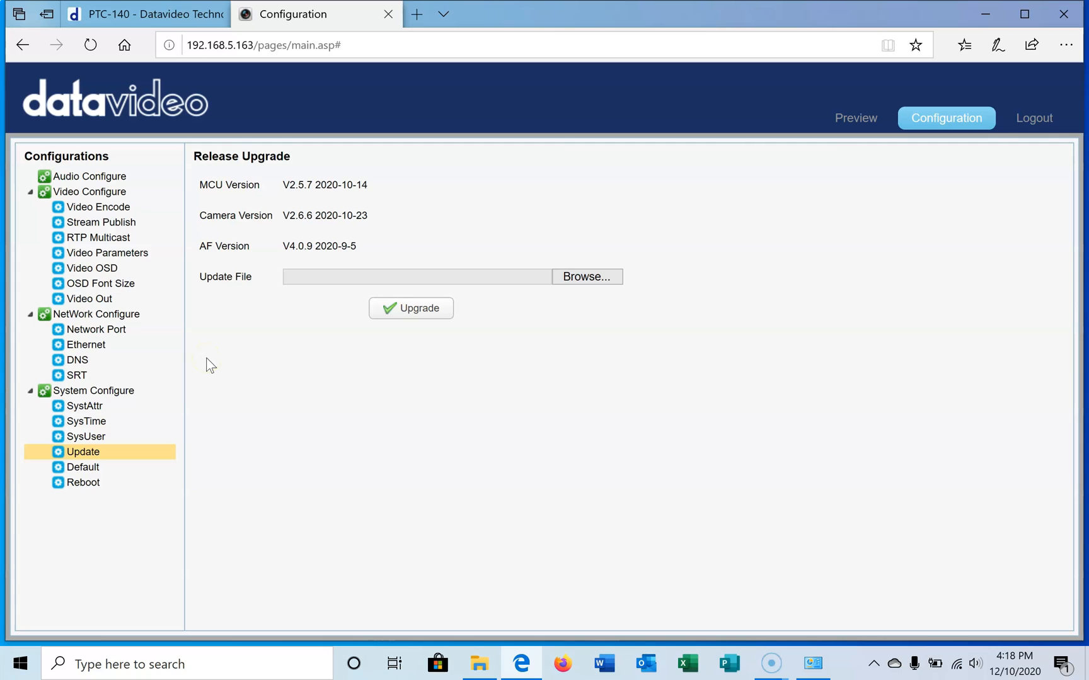
{"action": "left_click", "coordinate": [1035, 121]}
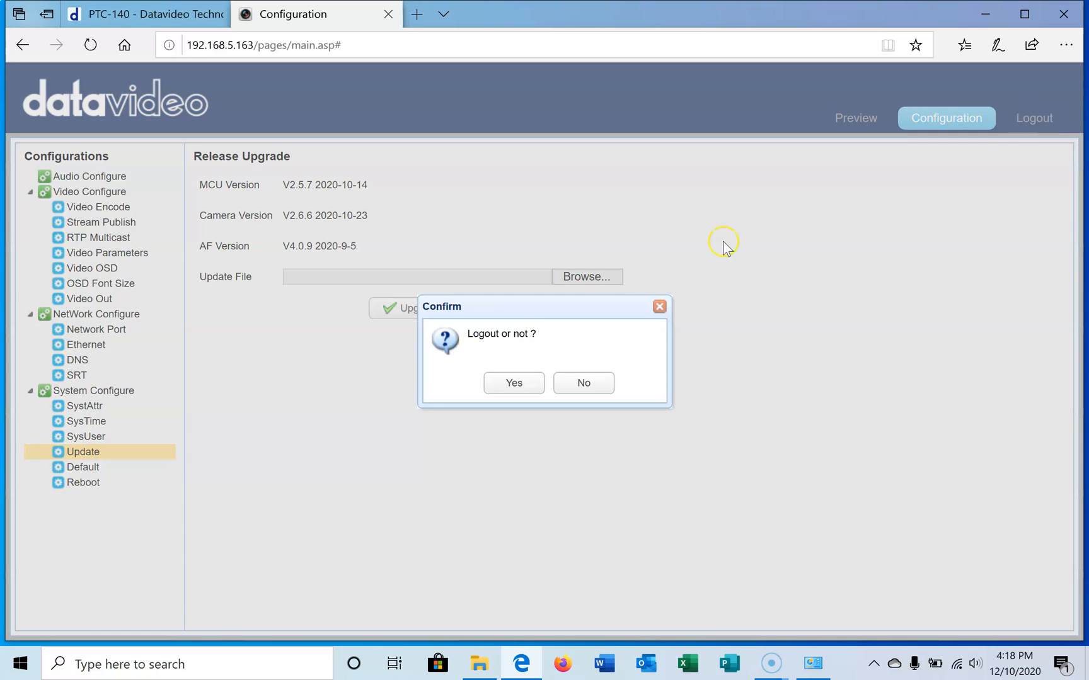
{"action": "left_click", "coordinate": [514, 383]}
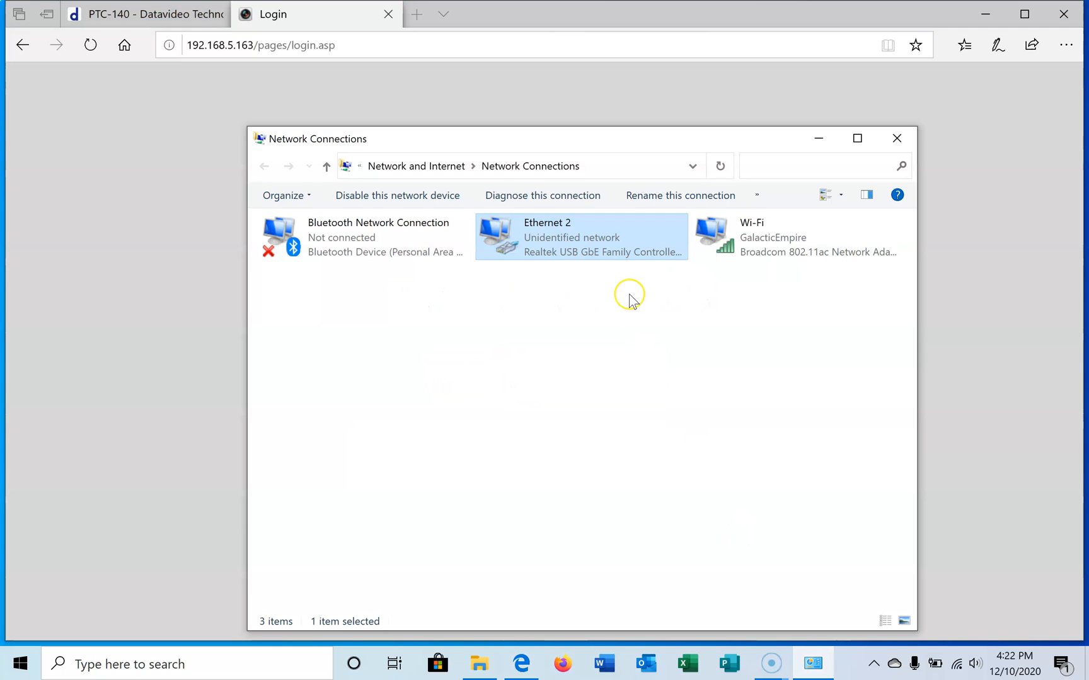
Step: Set the Ethernet 2 adapter's IPv4 properties to obtain the IP address and DNS server address automatically, and close Network Connections
{"action": "double_click", "coordinate": [540, 230]}
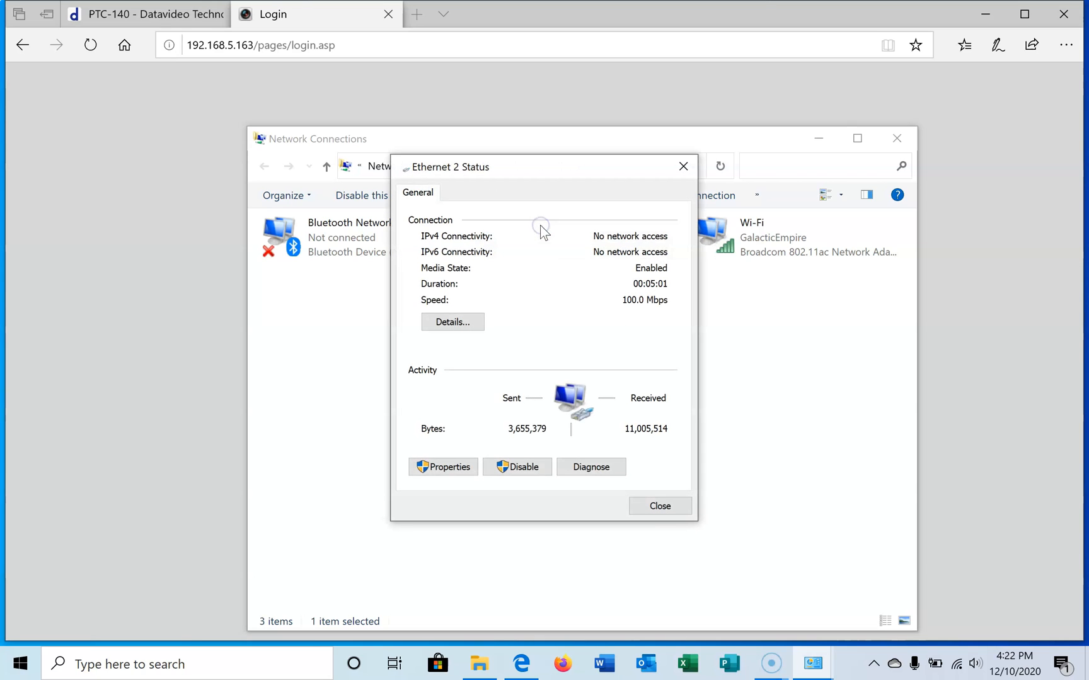
{"action": "left_click", "coordinate": [443, 467]}
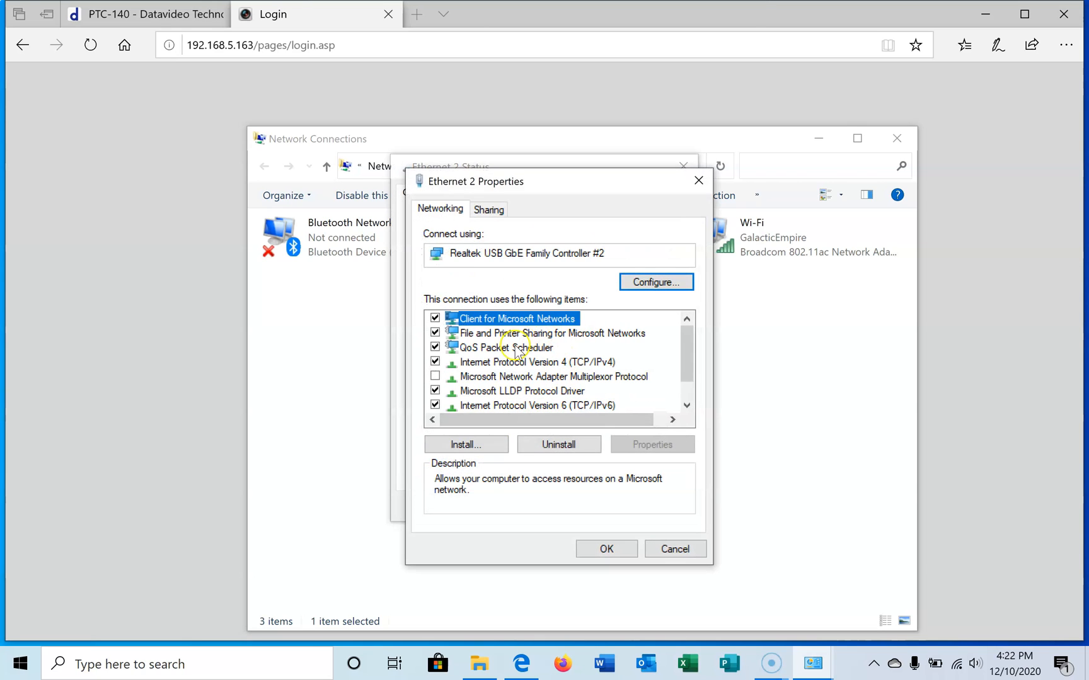
{"action": "double_click", "coordinate": [502, 363]}
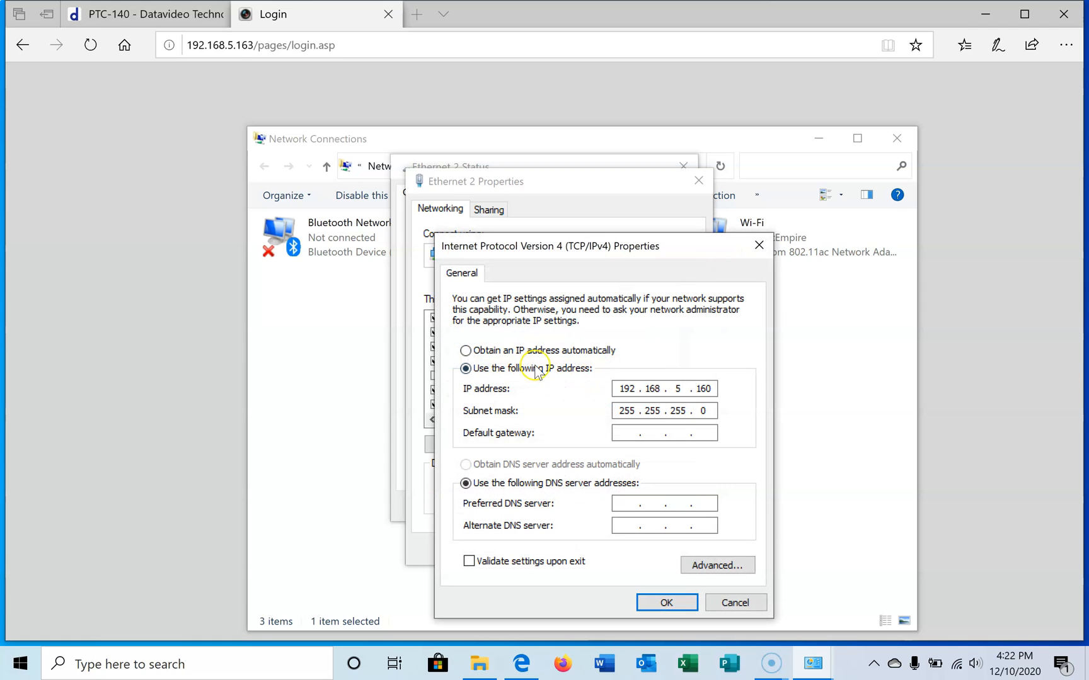
{"action": "left_click", "coordinate": [515, 352]}
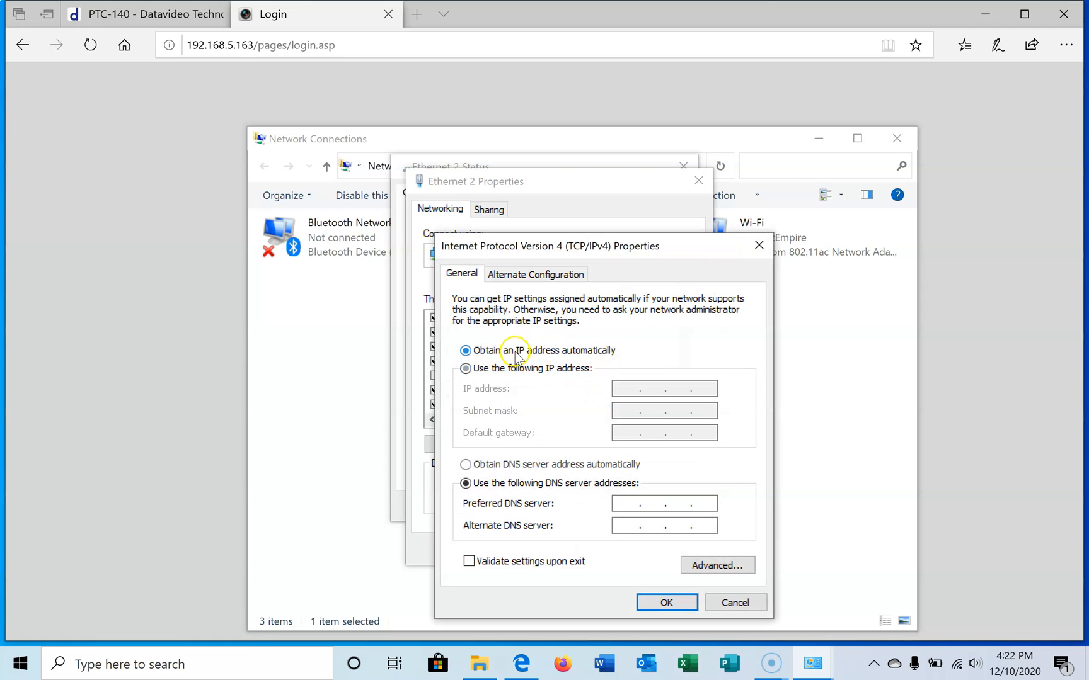
{"action": "left_click", "coordinate": [508, 467]}
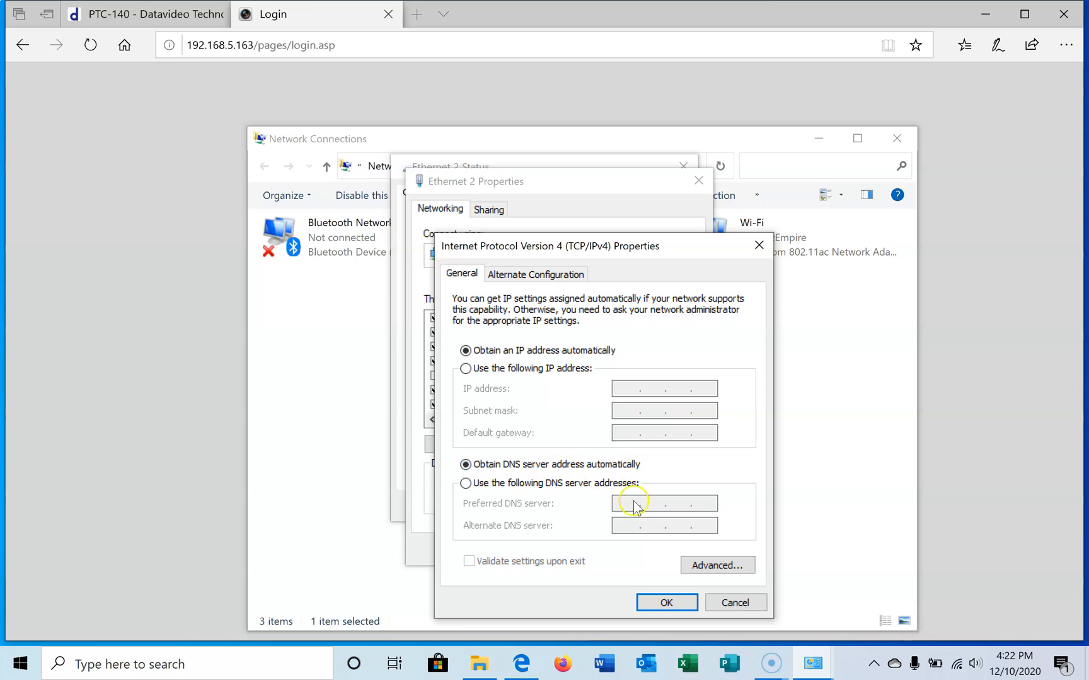
{"action": "left_click", "coordinate": [666, 604]}
{"action": "left_click", "coordinate": [607, 548]}
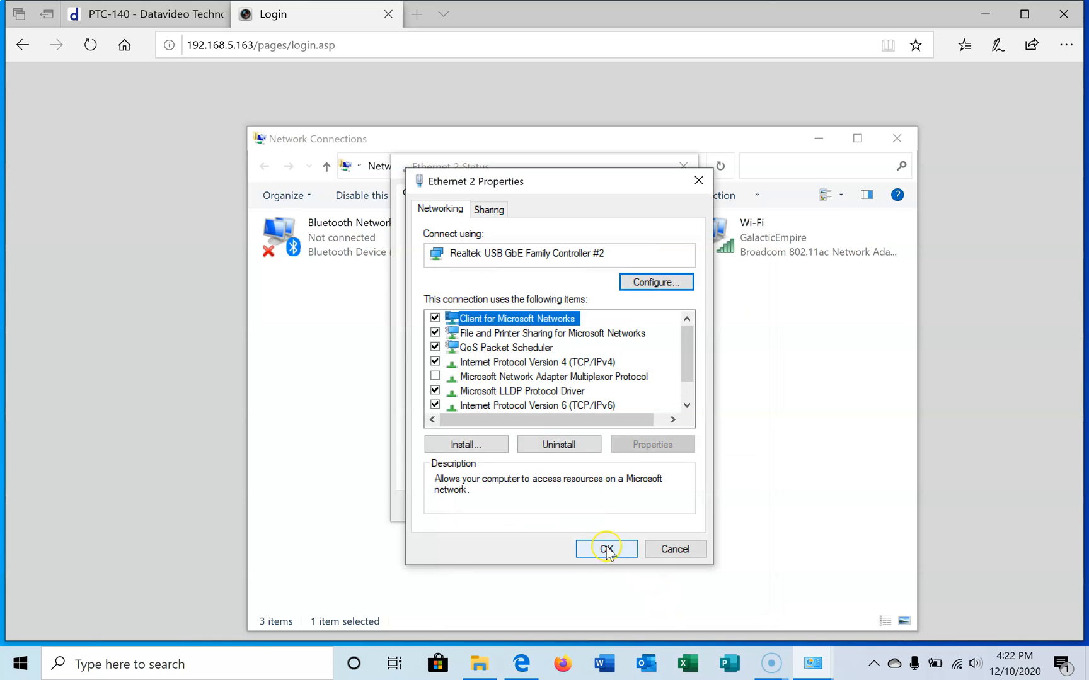
{"action": "left_click", "coordinate": [608, 551]}
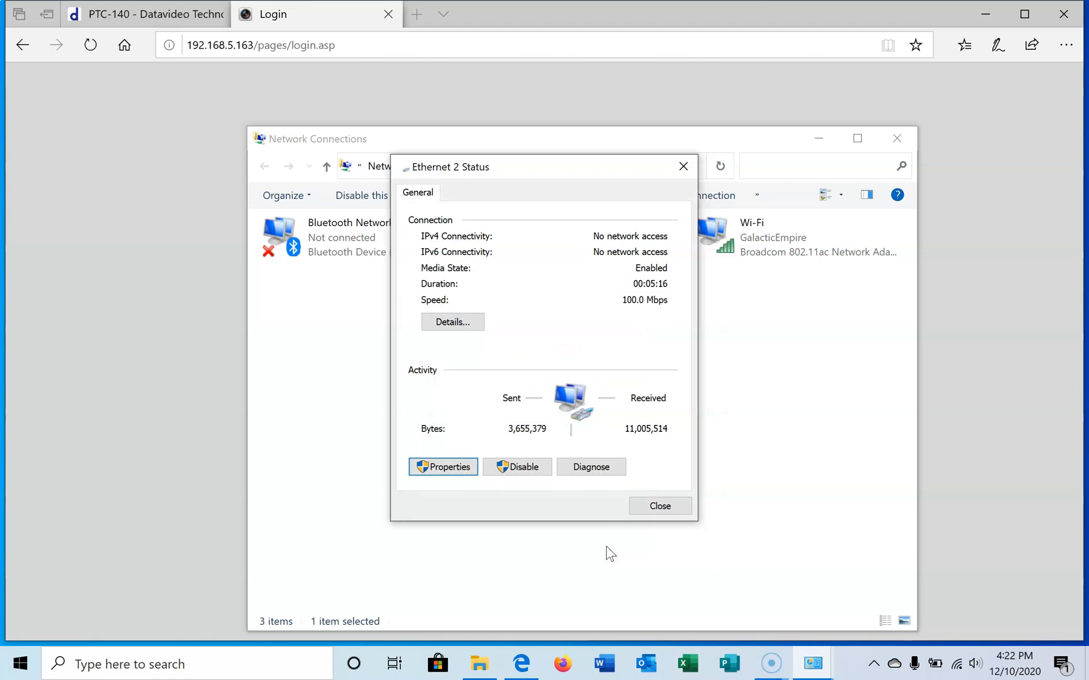
{"action": "left_click", "coordinate": [660, 505]}
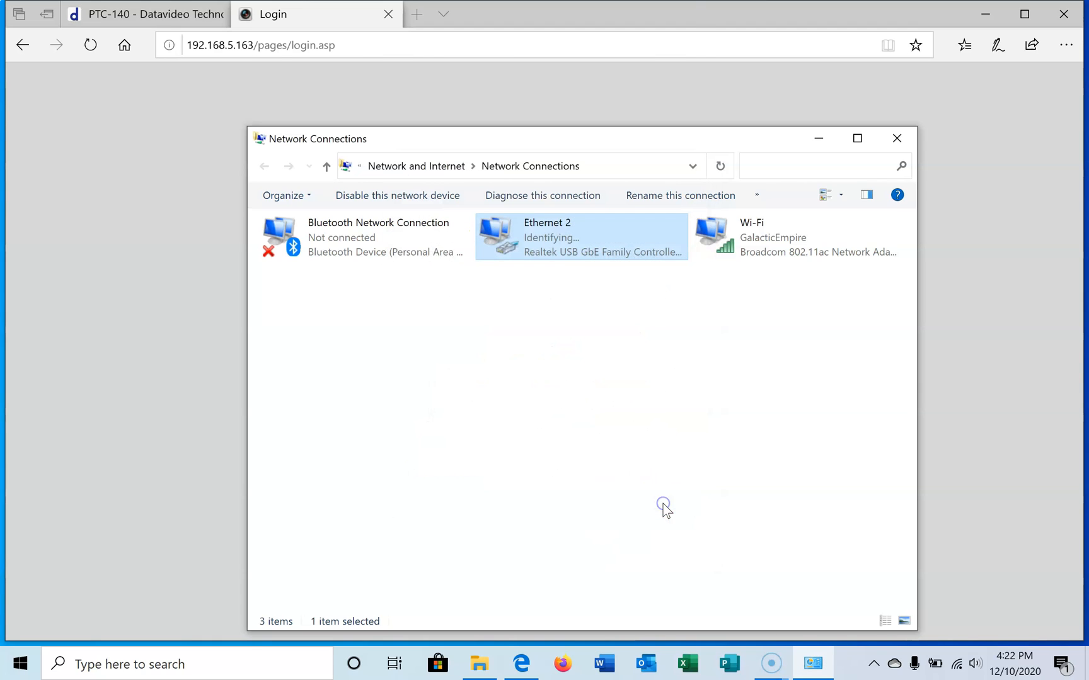
{"action": "key", "text": "alt+F4"}
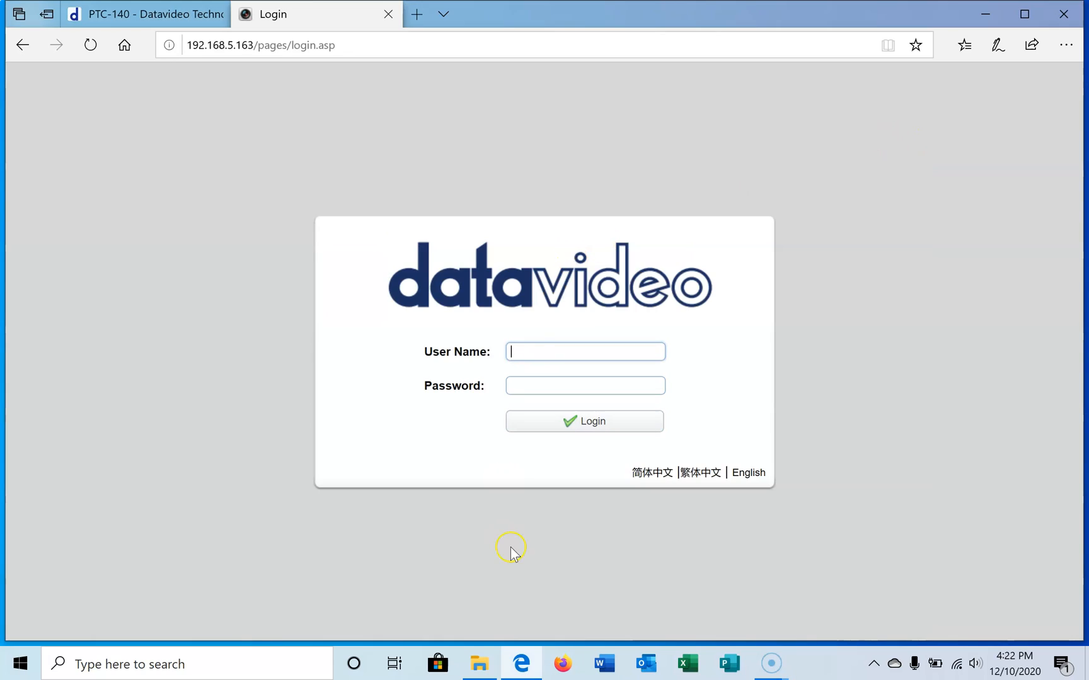